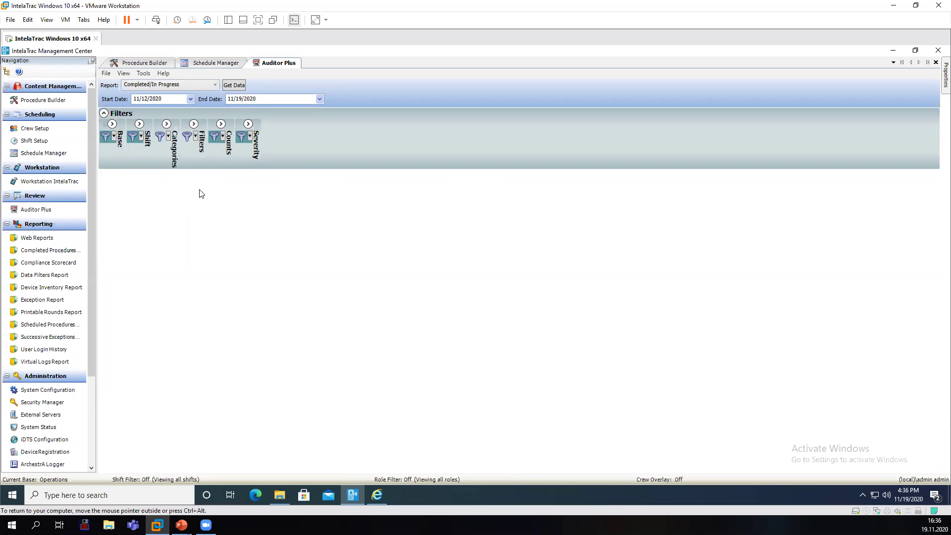
click(112, 124)
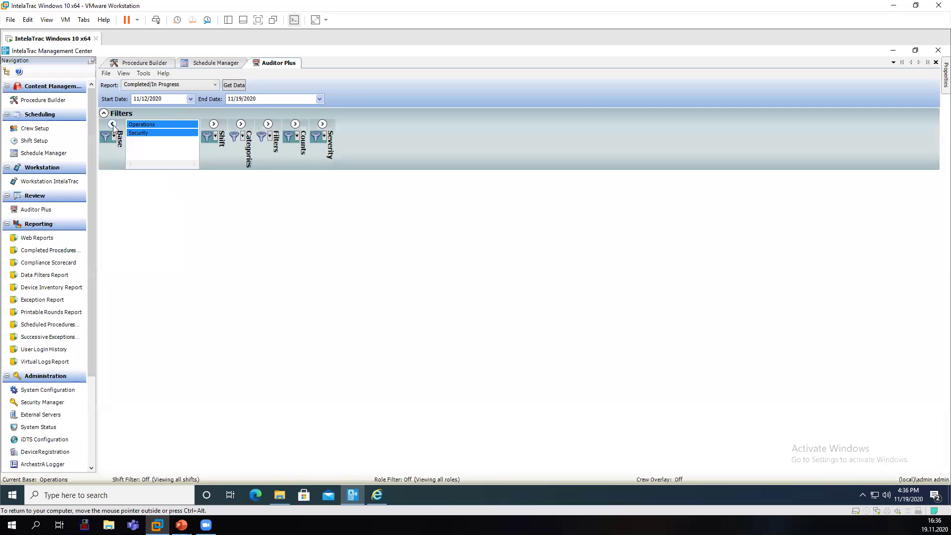
click(112, 125)
click(140, 124)
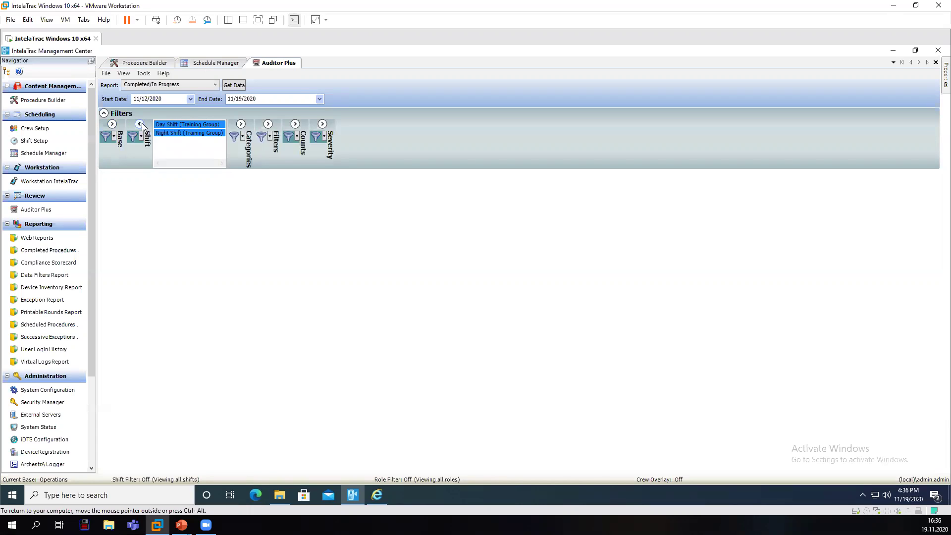
click(140, 124)
click(166, 123)
click(167, 124)
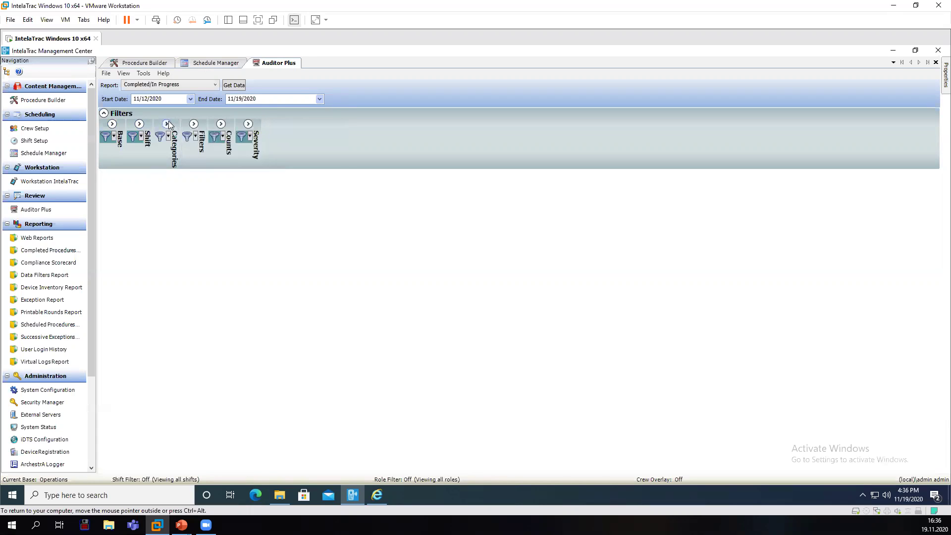
click(139, 124)
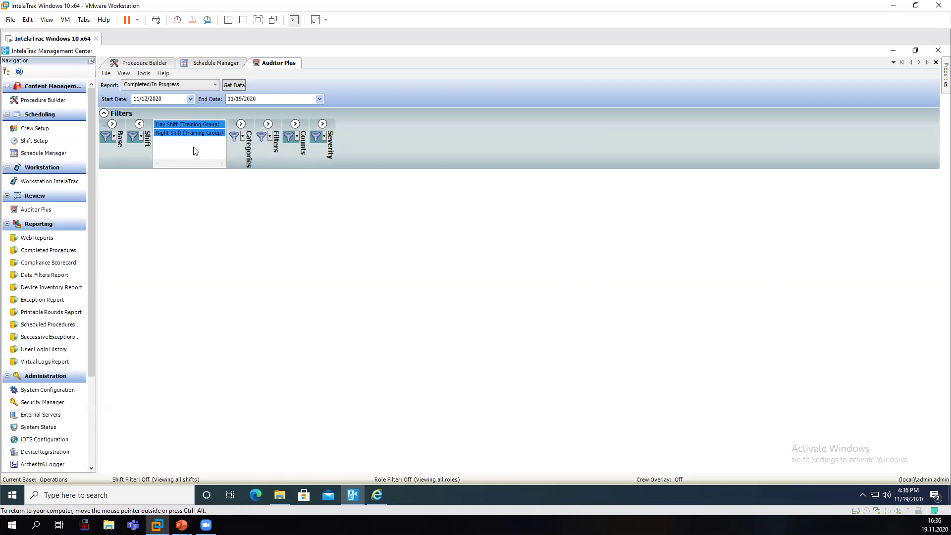
click(113, 124)
click(113, 124)
click(140, 124)
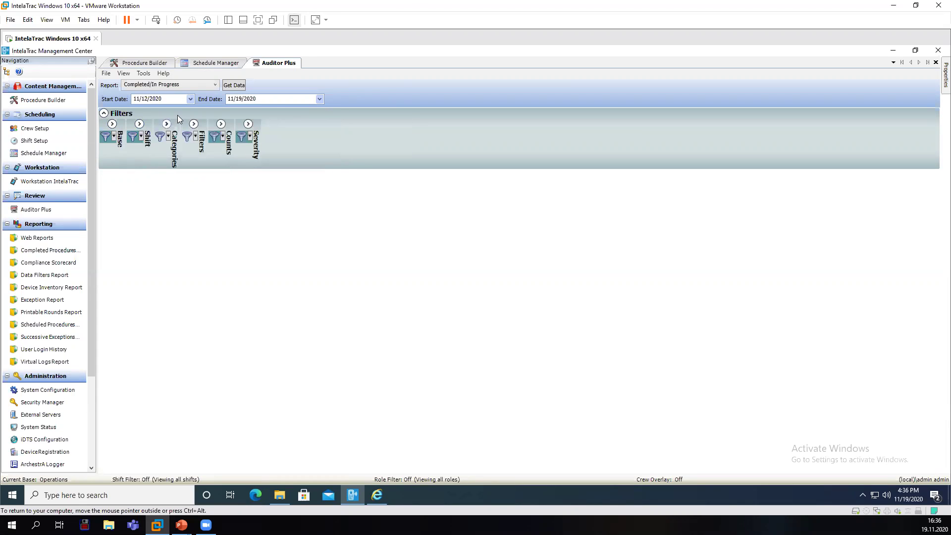
click(209, 85)
click(209, 85)
click(209, 85)
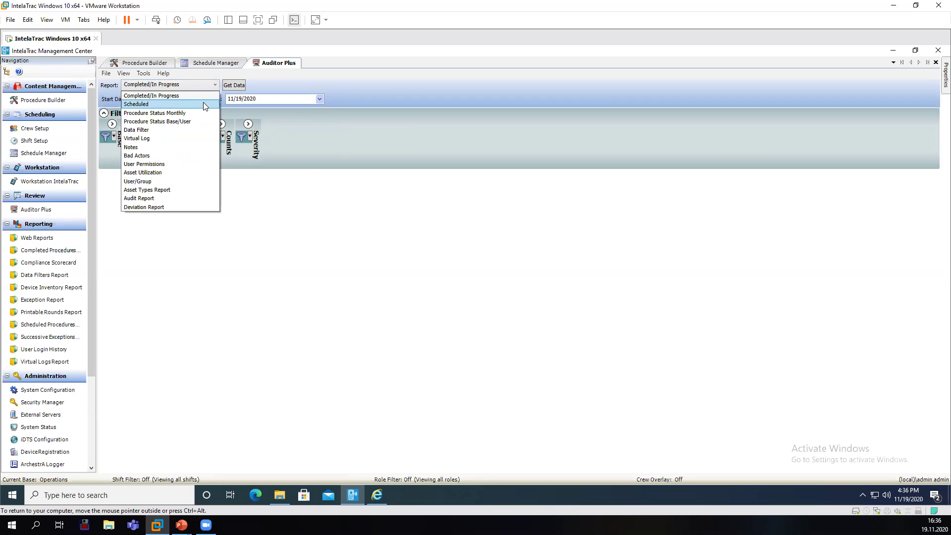
Load the Scheduled report's ACTIVE and COMPLETE procedure rows for 11/12/2020–11/19/2020.
click(203, 104)
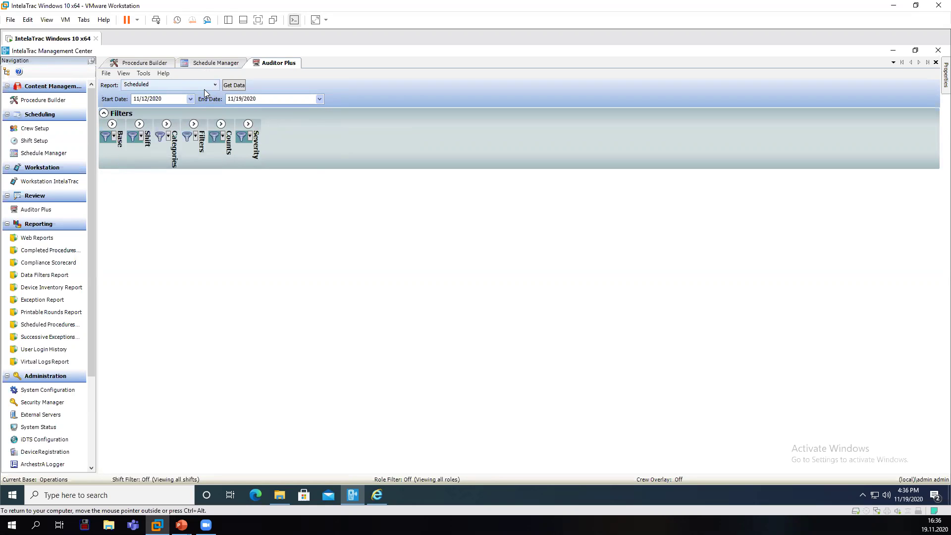
click(244, 87)
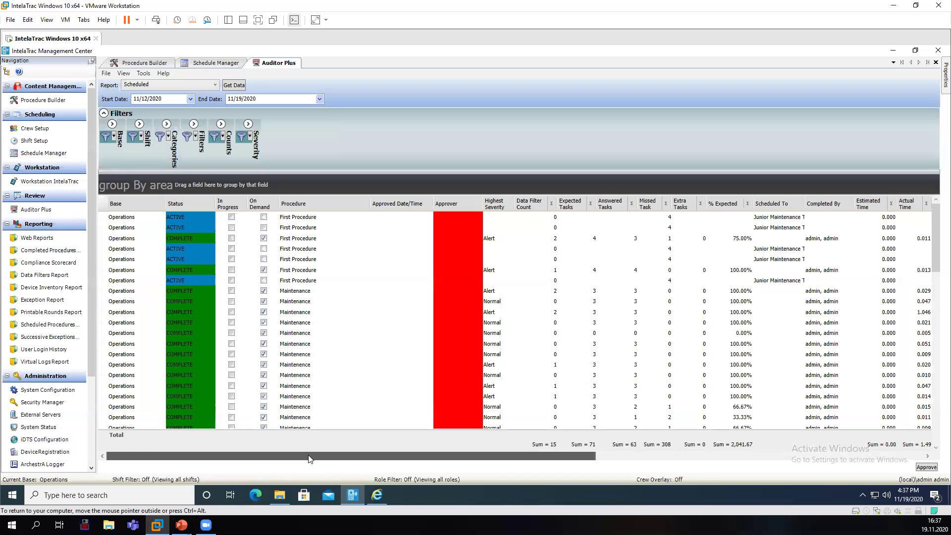
drag(404, 455, 280, 494)
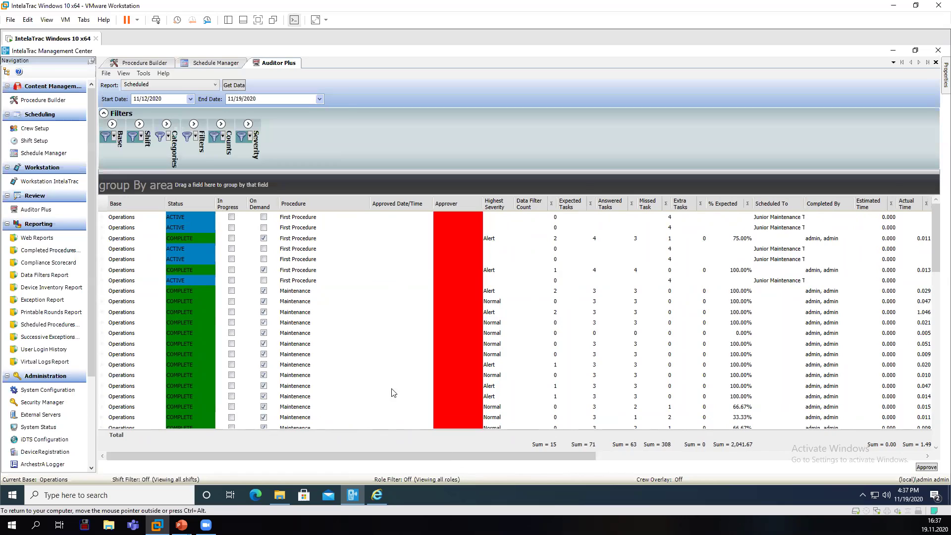
Group the Scheduled rows by Base and browse the Operations group.
click(182, 214)
drag(130, 204, 129, 185)
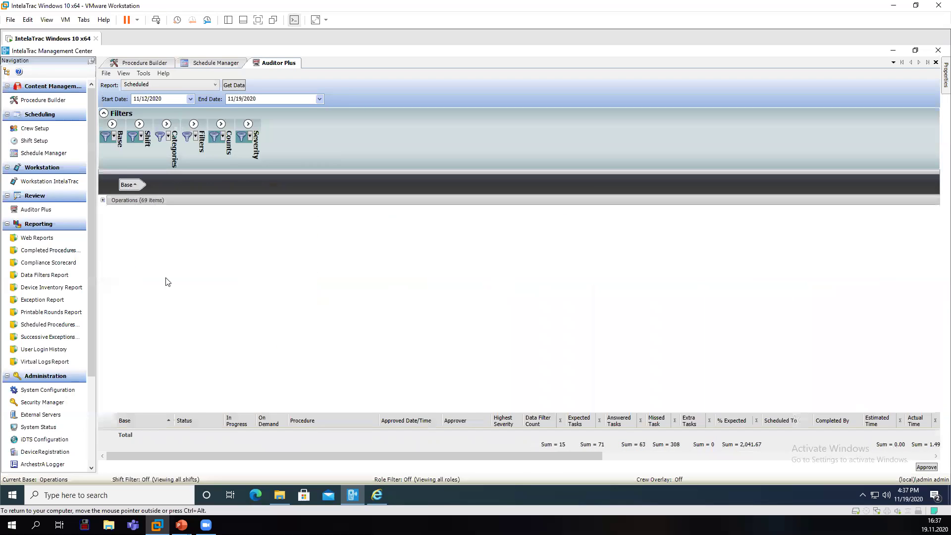
click(103, 200)
scroll(176, 278, down, 3)
scroll(173, 321, down, 3)
scroll(169, 277, up, 5)
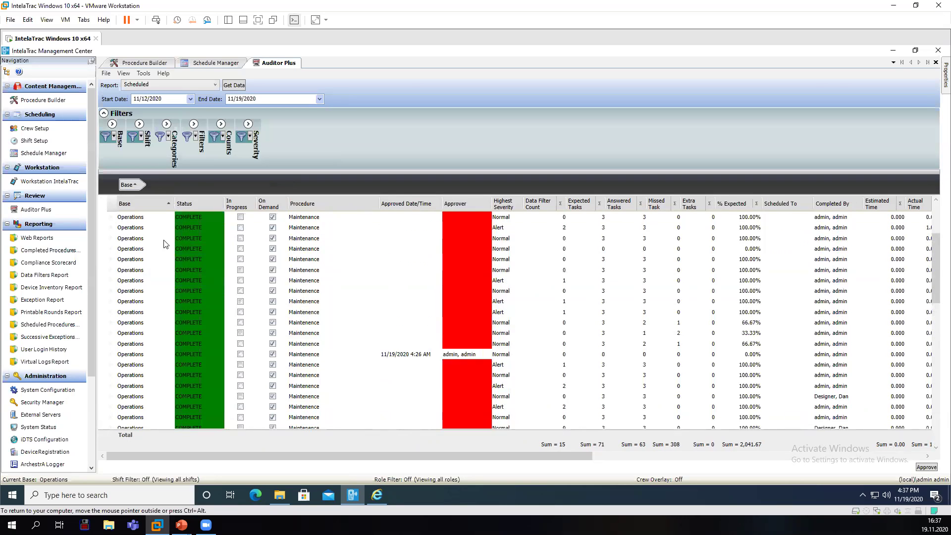
scroll(158, 238, up, 3)
click(103, 201)
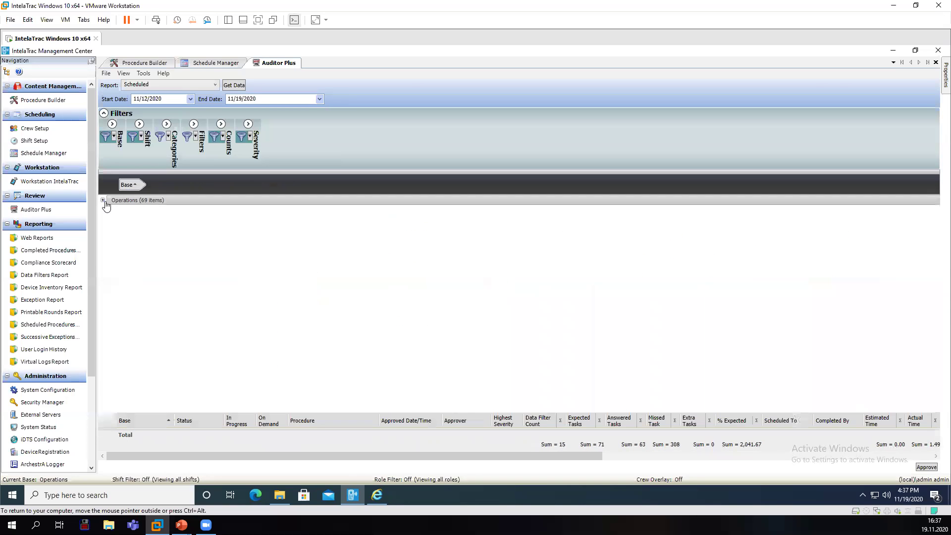
click(103, 201)
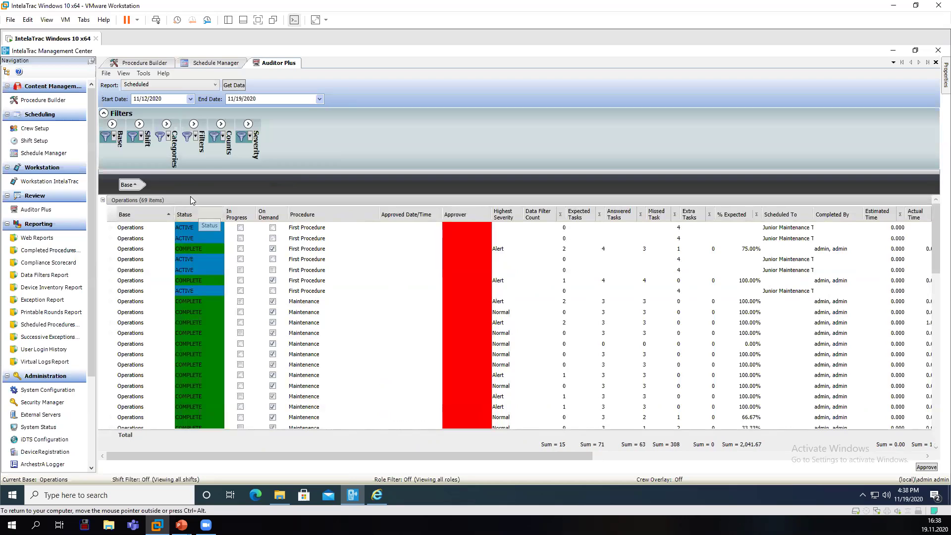
Sub-group by Status and review the ACTIVE (5), COMPLETE (29) and MISSED (35) groups.
drag(179, 185, 179, 184)
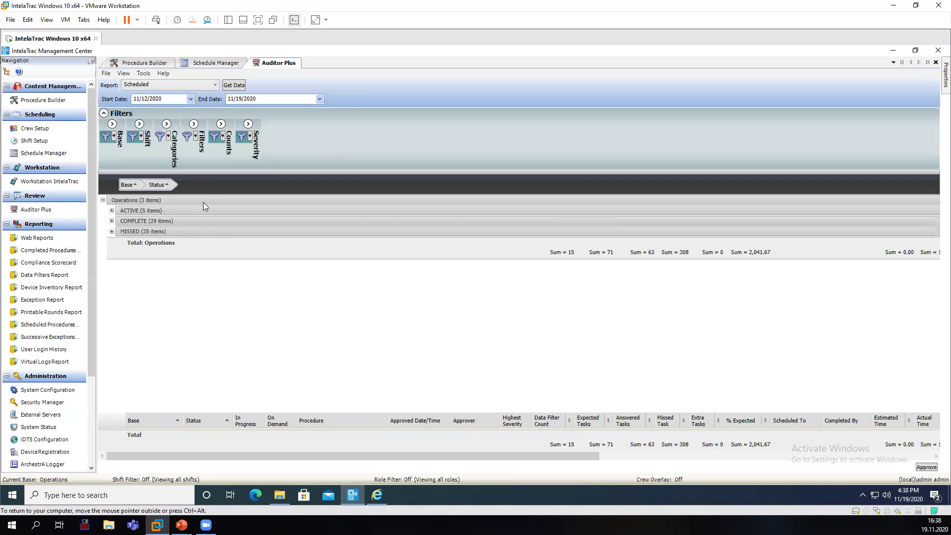
click(111, 211)
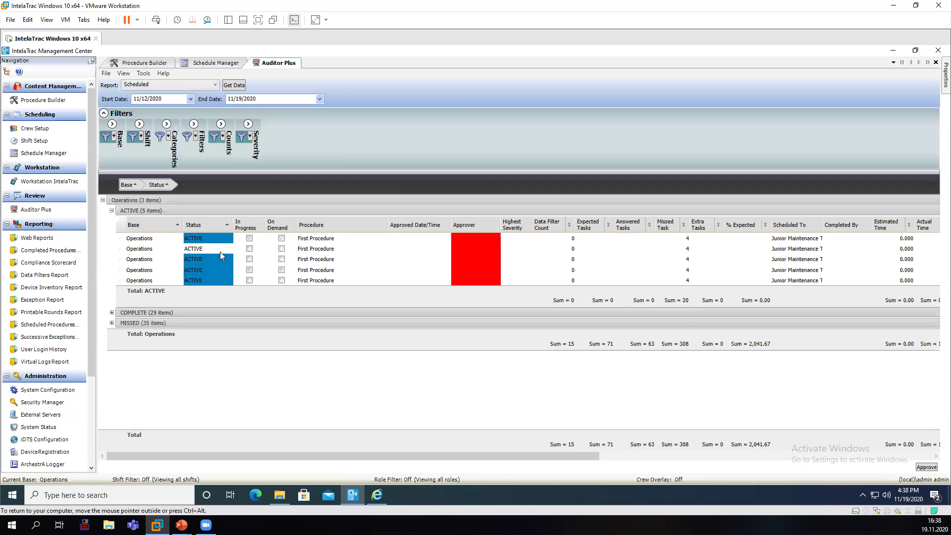
click(111, 312)
scroll(200, 354, down, 8)
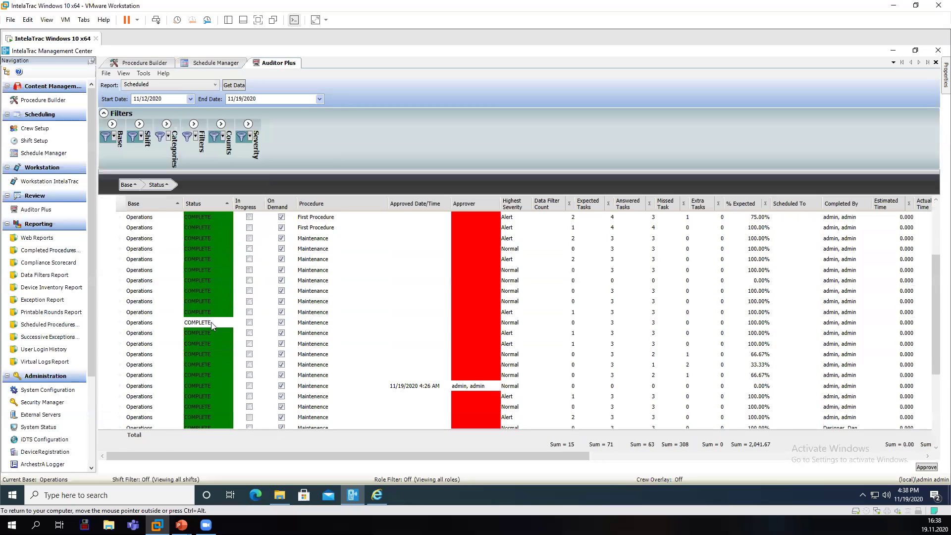
scroll(194, 347, down, 1)
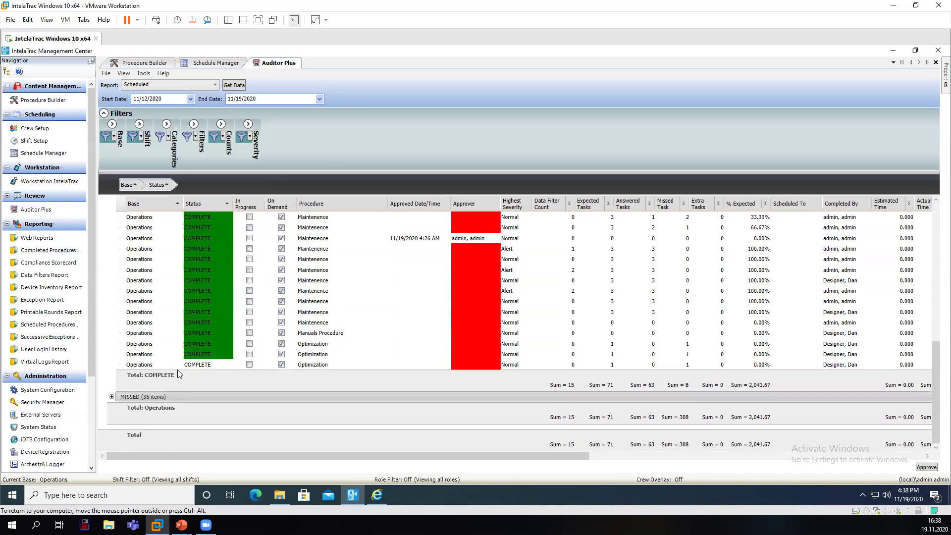
click(112, 397)
scroll(191, 359, down, 4)
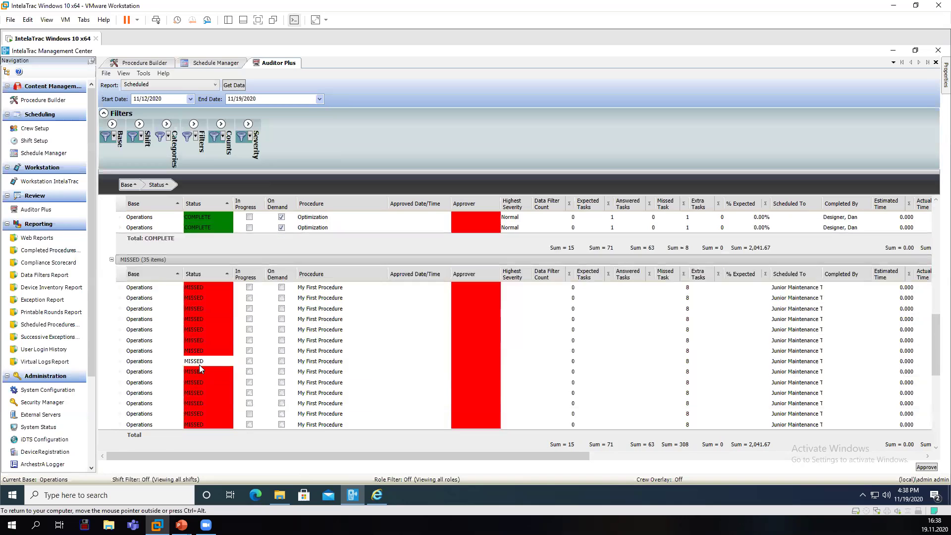
scroll(199, 365, up, 10)
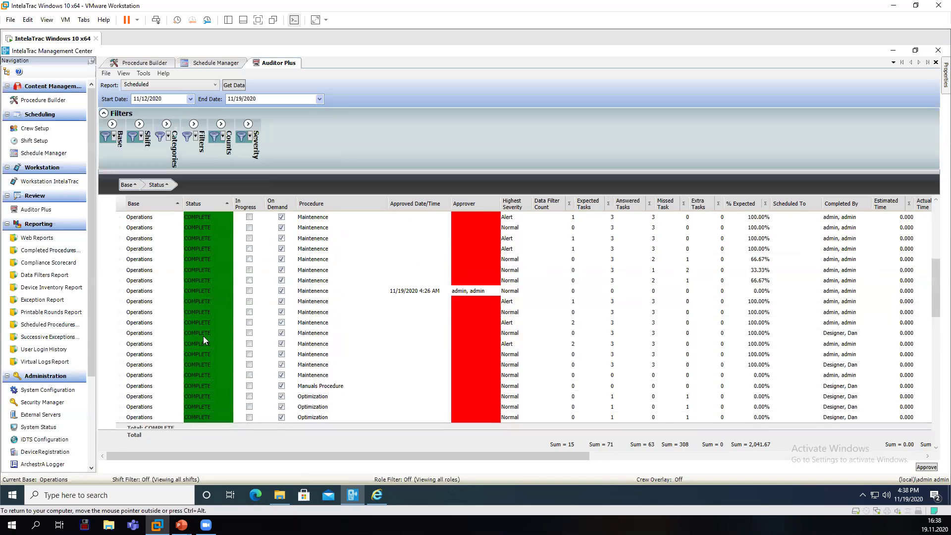
scroll(206, 327, up, 5)
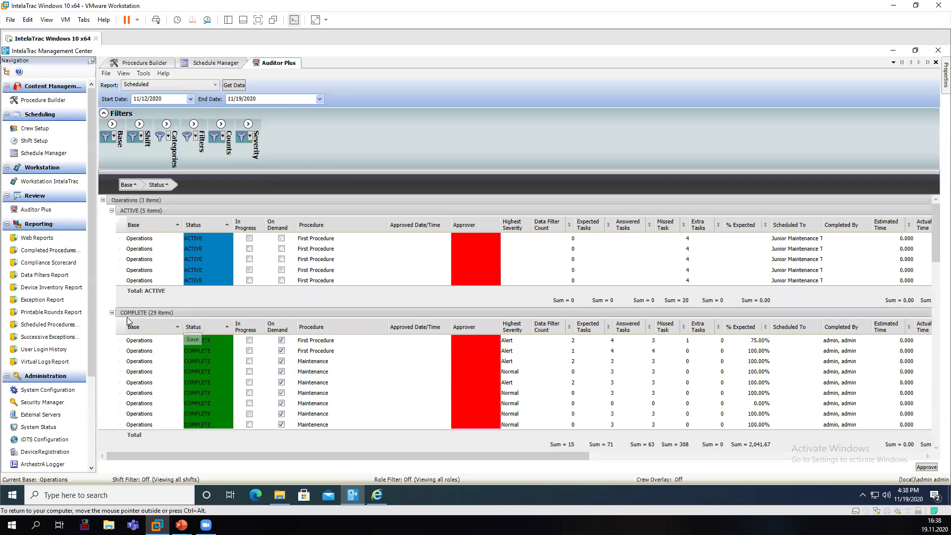
click(112, 313)
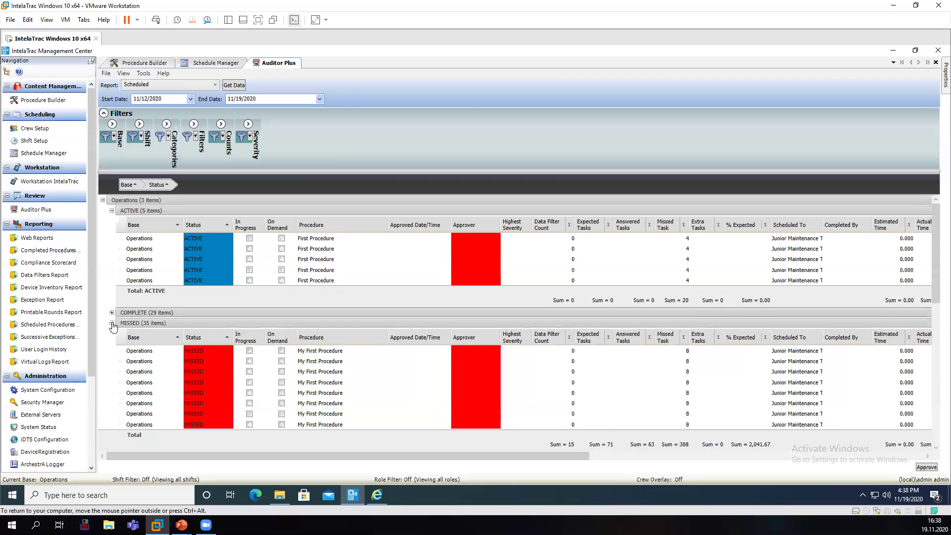
click(111, 323)
click(111, 212)
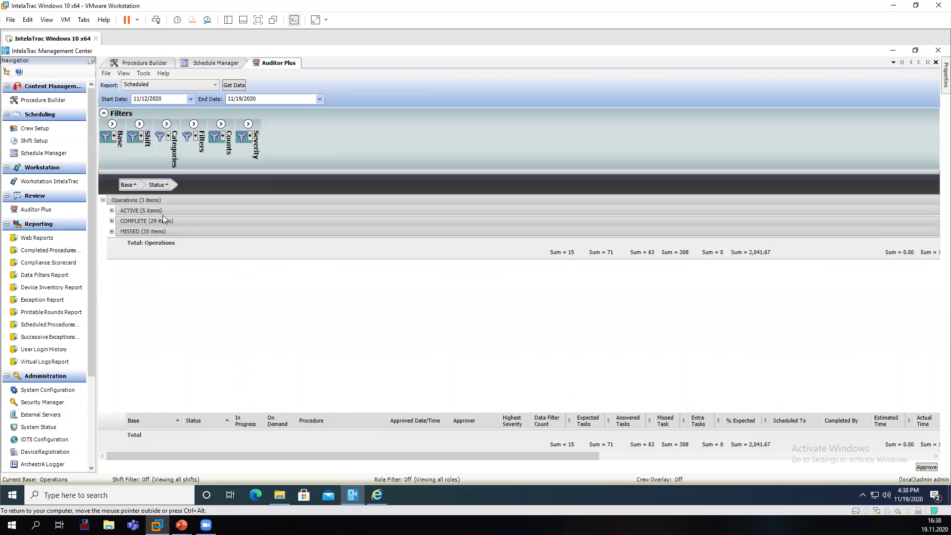
Switch to the Completed/In Progress report and load its COMPLETE procedure rows.
click(216, 85)
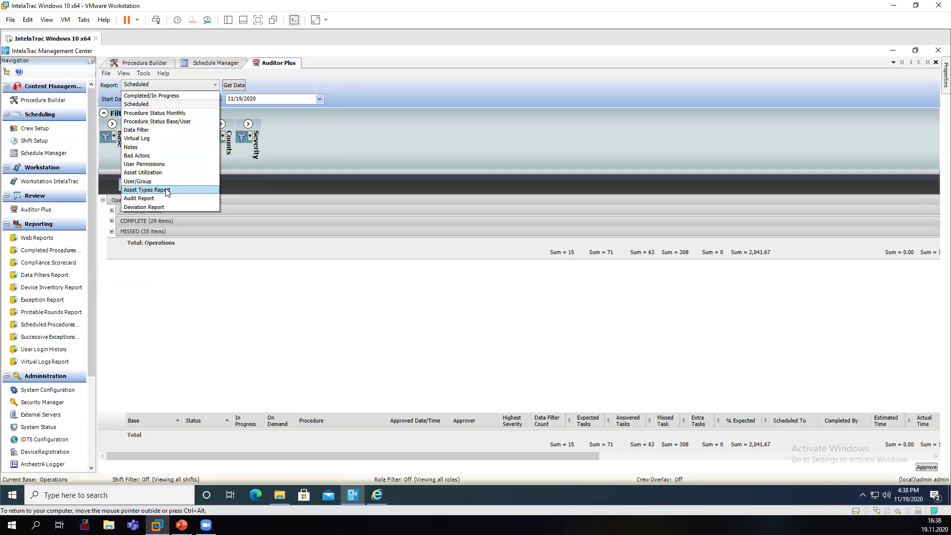
click(168, 96)
click(235, 85)
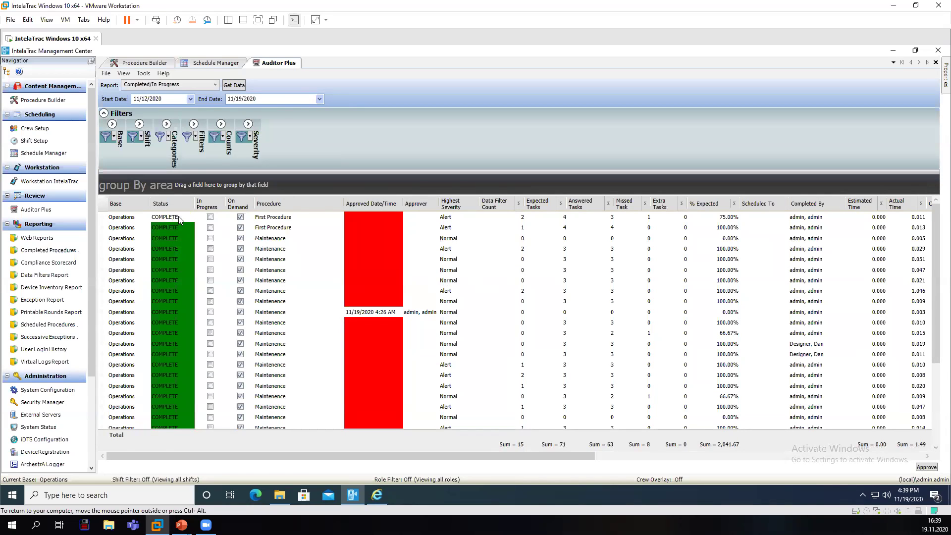
Group by Procedure, expand Maintenance (6 items) and select a completed run's row.
drag(275, 203, 220, 178)
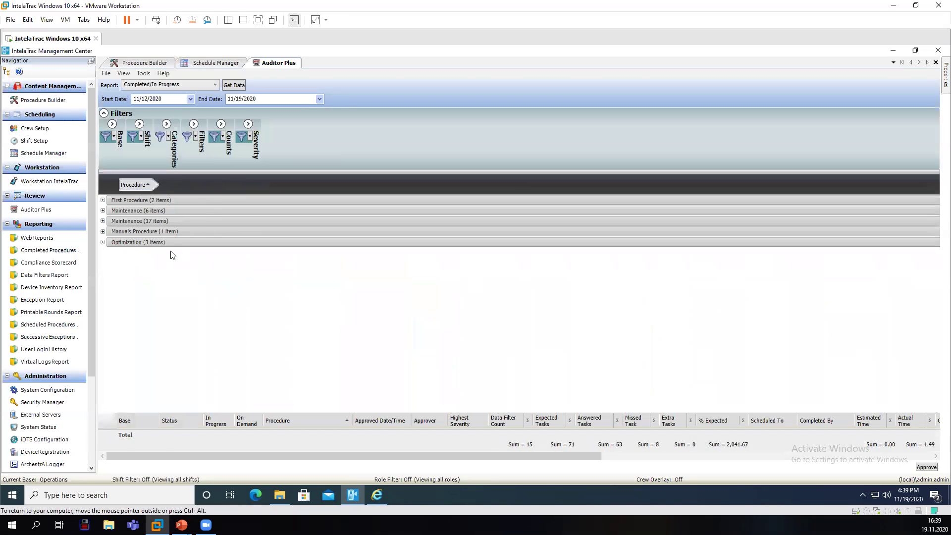
click(103, 211)
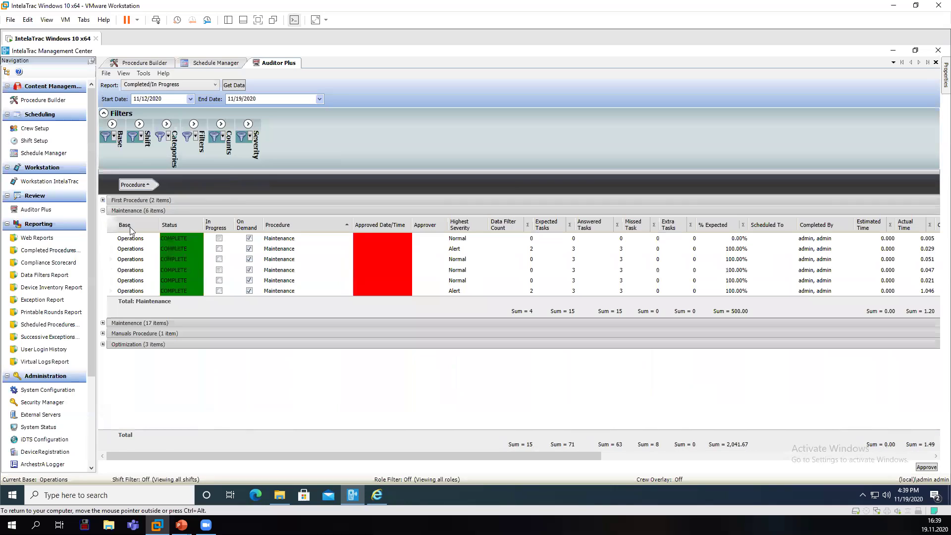
click(295, 291)
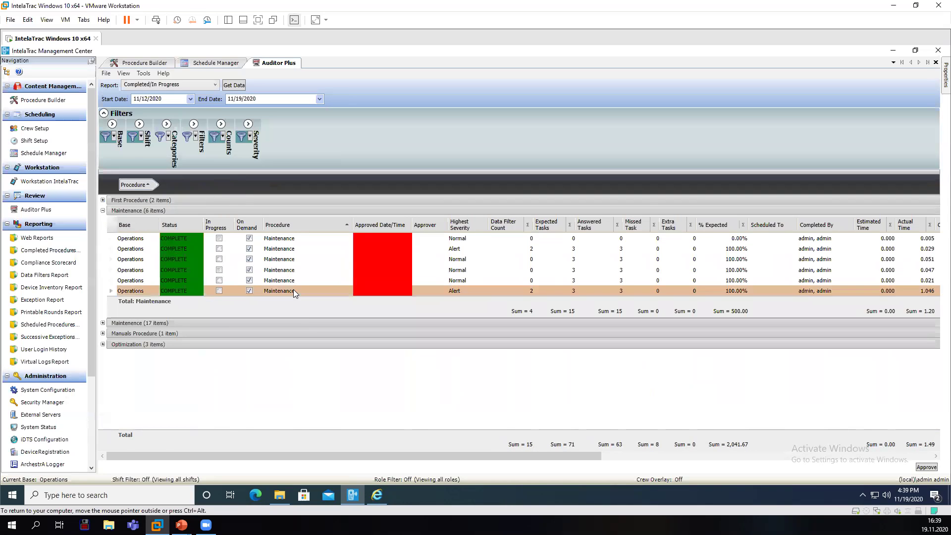
drag(346, 455, 327, 459)
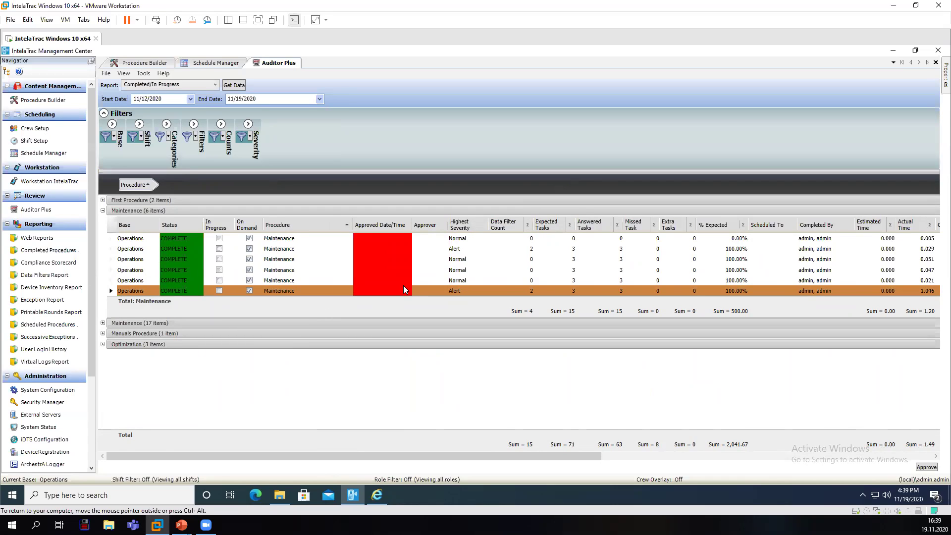
click(390, 290)
click(329, 259)
ctrl+click(317, 293)
Open the Maintenance run and review its Procedure Revision general and advanced details.
double_click(329, 290)
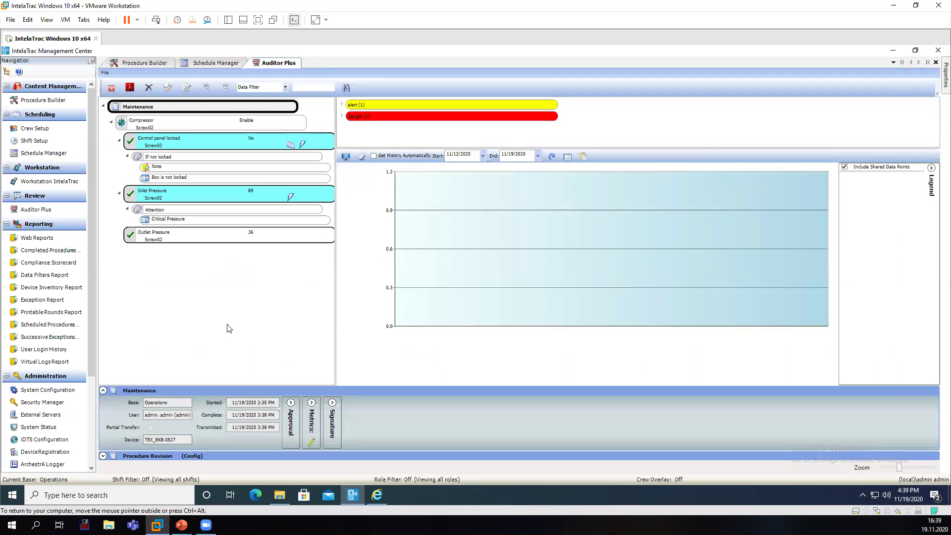
click(103, 455)
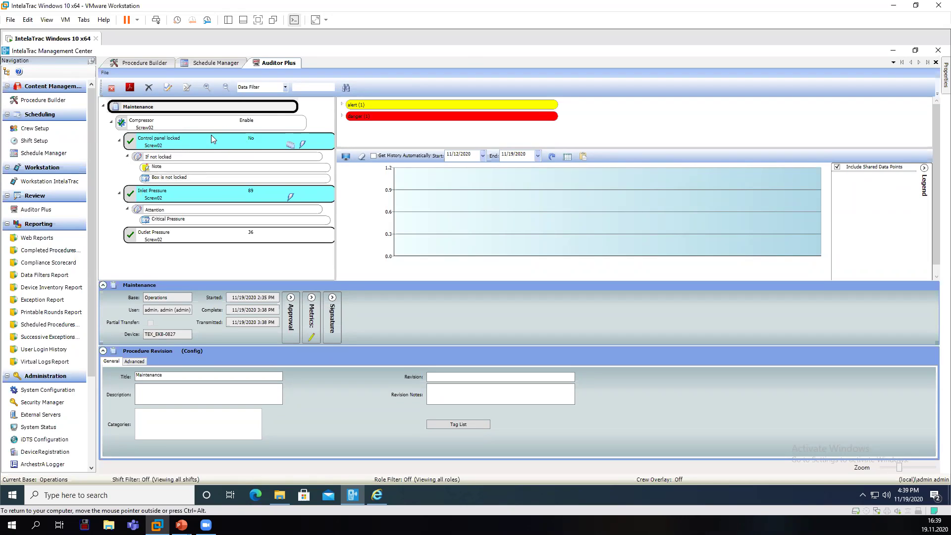
click(140, 365)
click(119, 367)
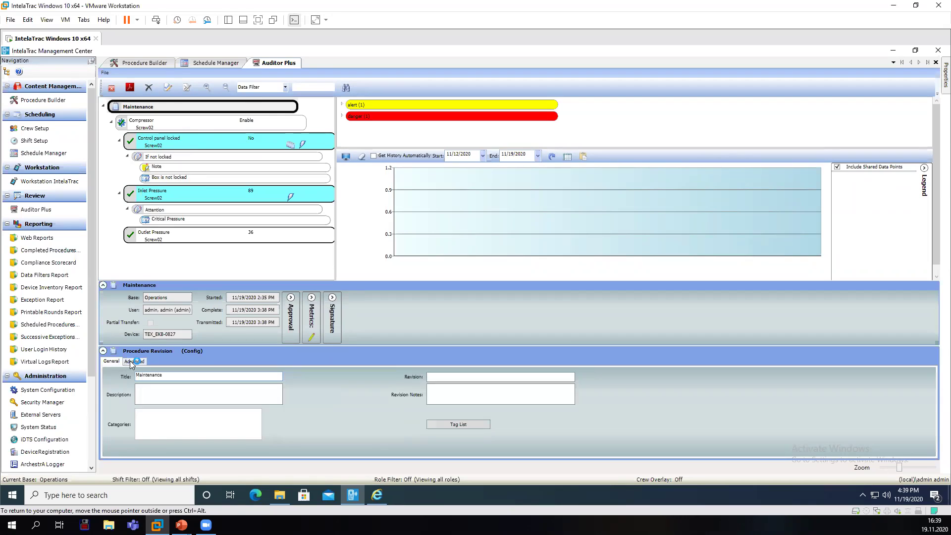
click(134, 362)
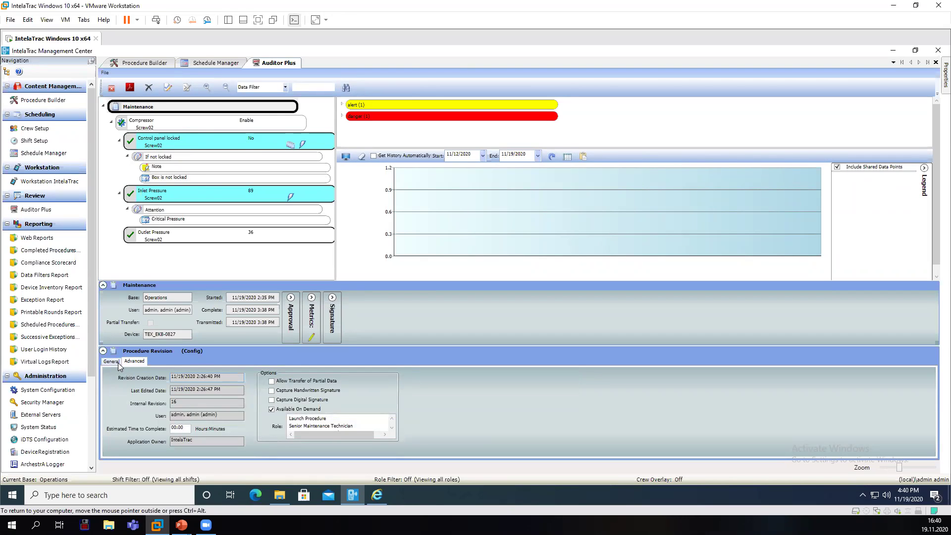
click(111, 362)
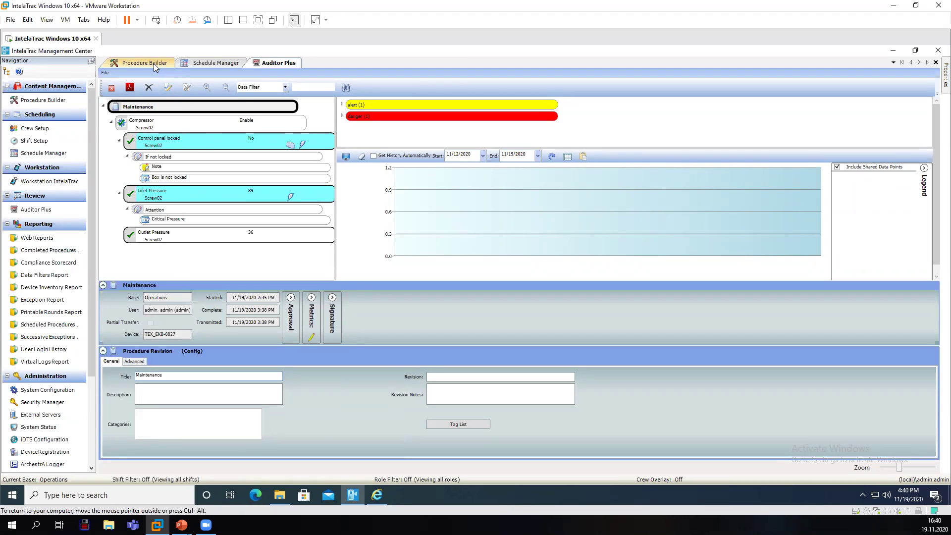
Review the Compressor task group's attachments, advanced, scan/lock and navigation settings, then switch to Procedure Builder.
click(161, 127)
click(142, 340)
click(164, 340)
click(218, 339)
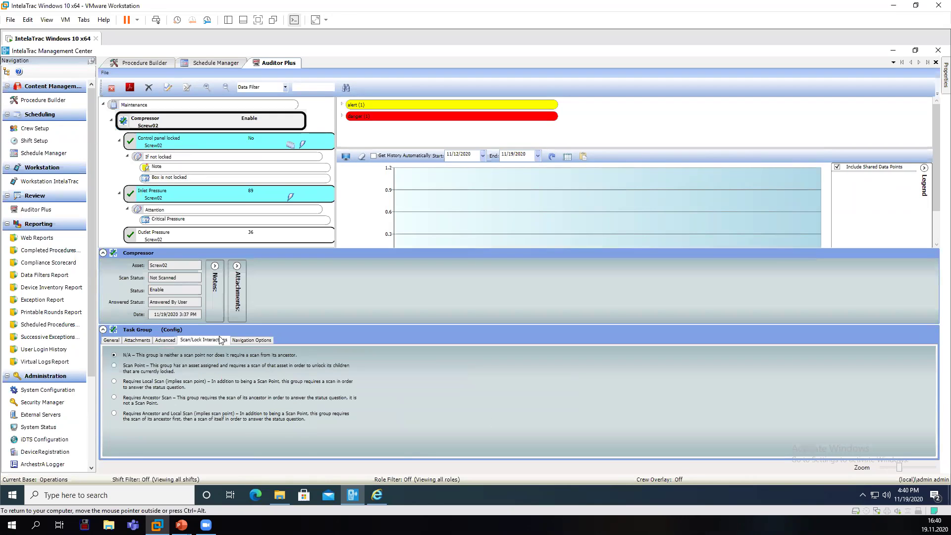
click(252, 340)
click(154, 63)
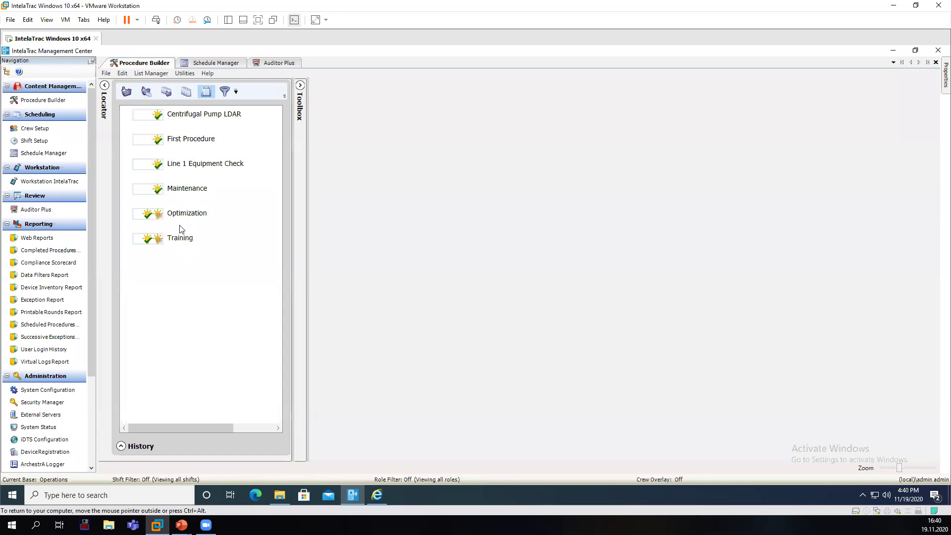
Open Maintenance in Procedure Builder and expand Compressor to its three tasks.
click(184, 194)
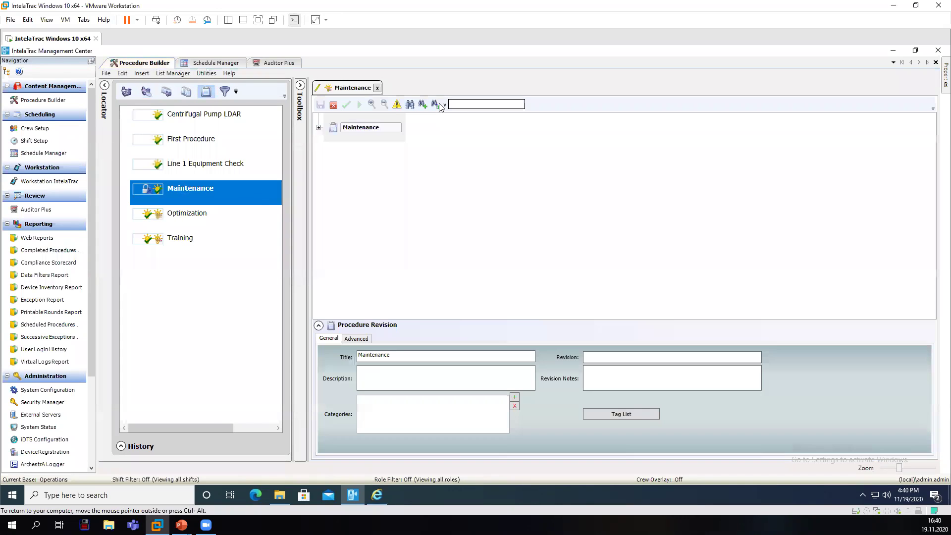
click(319, 128)
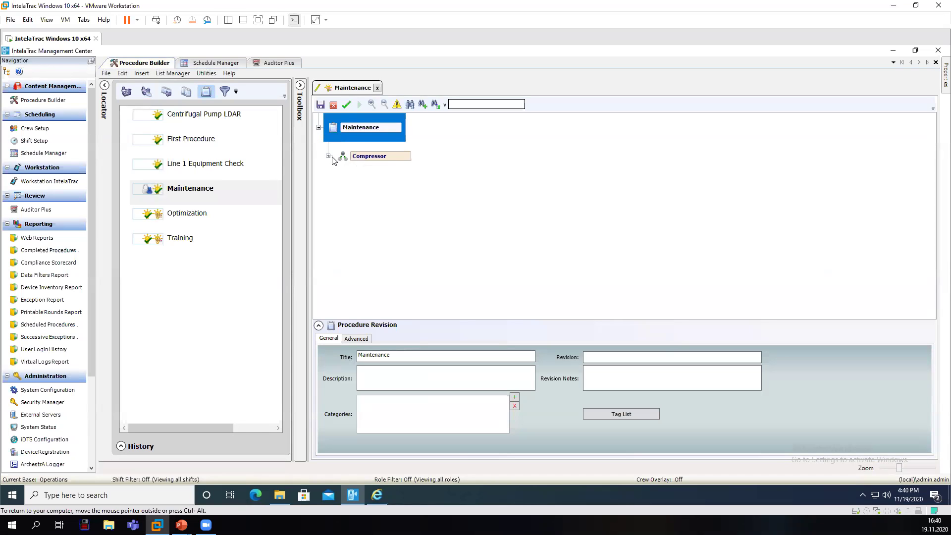
click(328, 156)
click(353, 158)
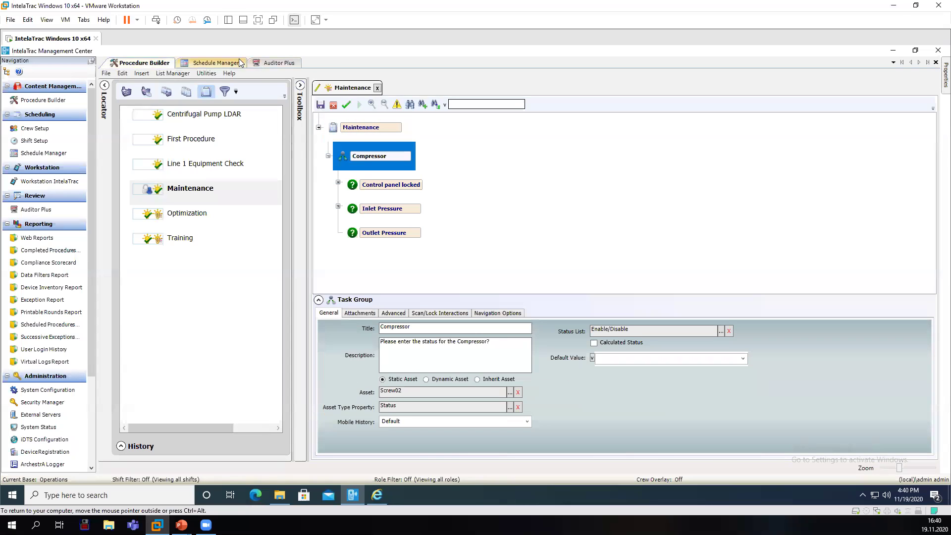
Close Schedule Manager and show Auditor Plus and Procedure Builder in a vertical tab group.
click(242, 63)
right_click(242, 65)
click(260, 71)
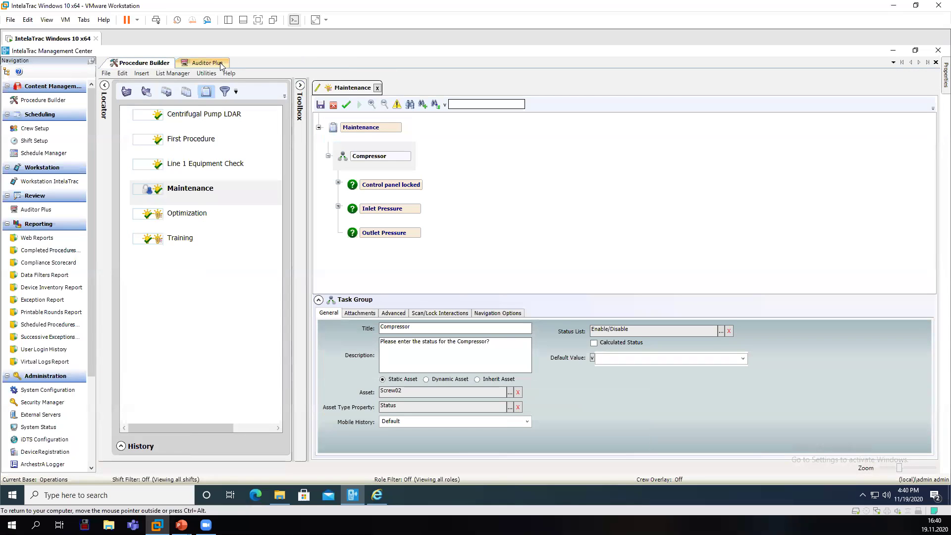
click(220, 62)
right_click(221, 63)
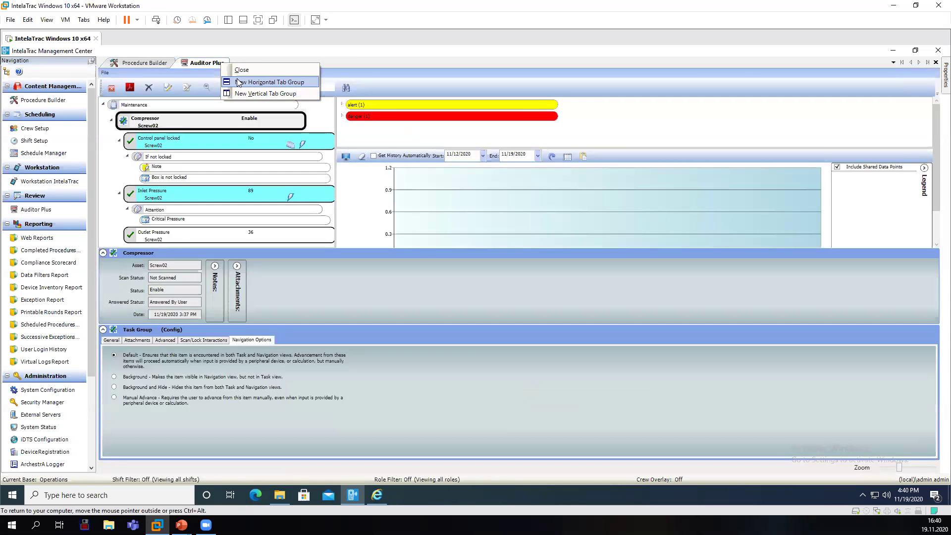
click(244, 94)
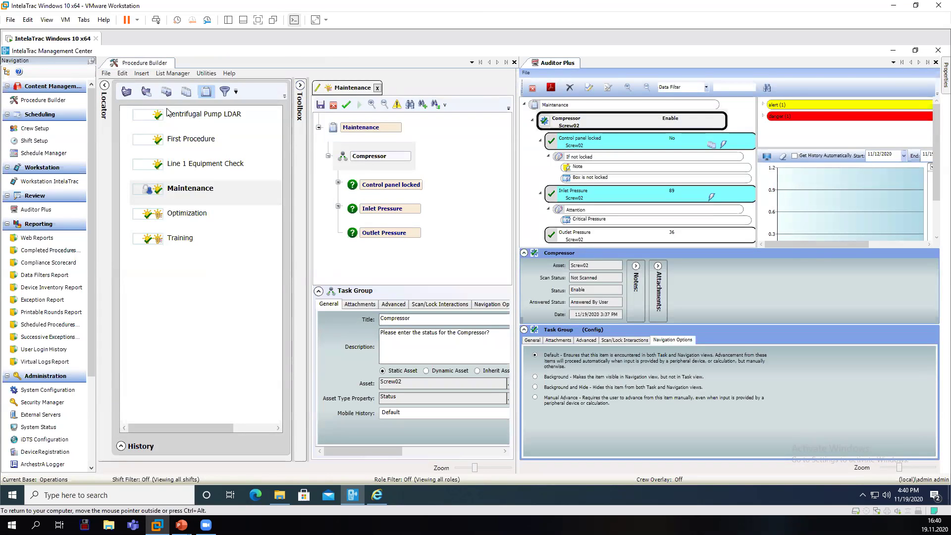
Review Compressor's attachments, then close Procedure Builder without saving Maintenance changes.
click(105, 85)
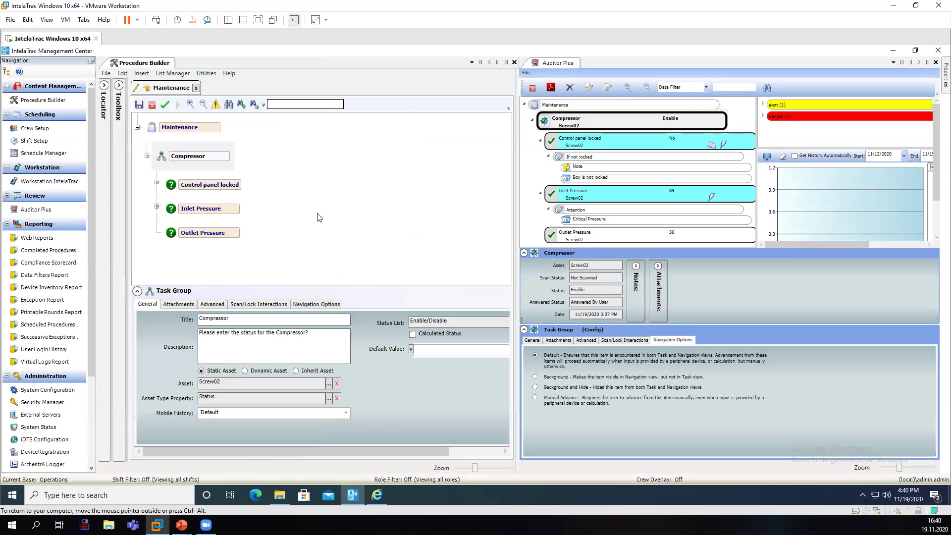
click(549, 341)
click(533, 341)
click(147, 310)
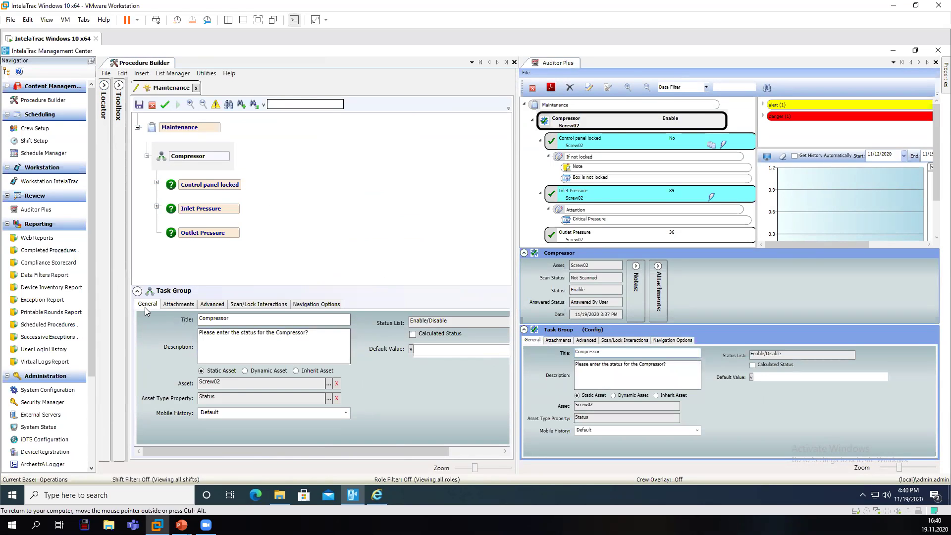
click(515, 63)
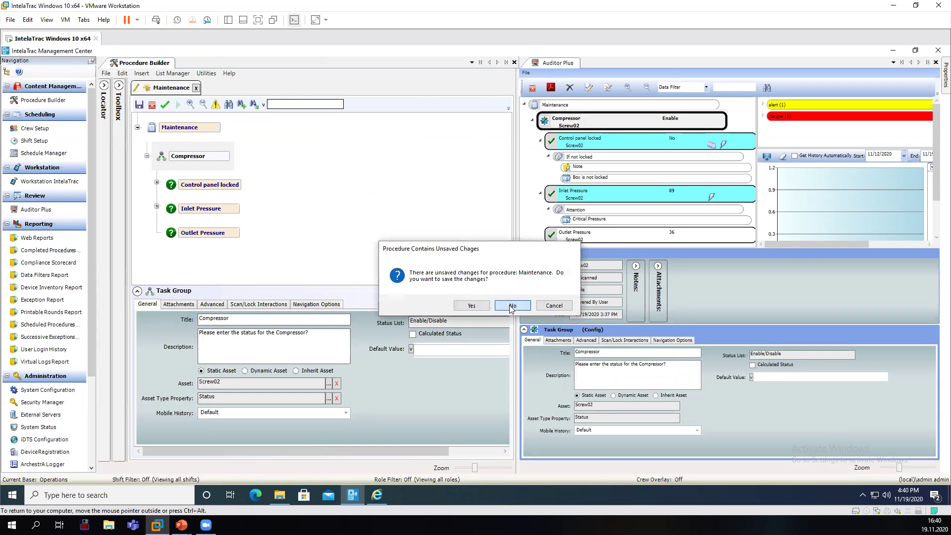
click(515, 305)
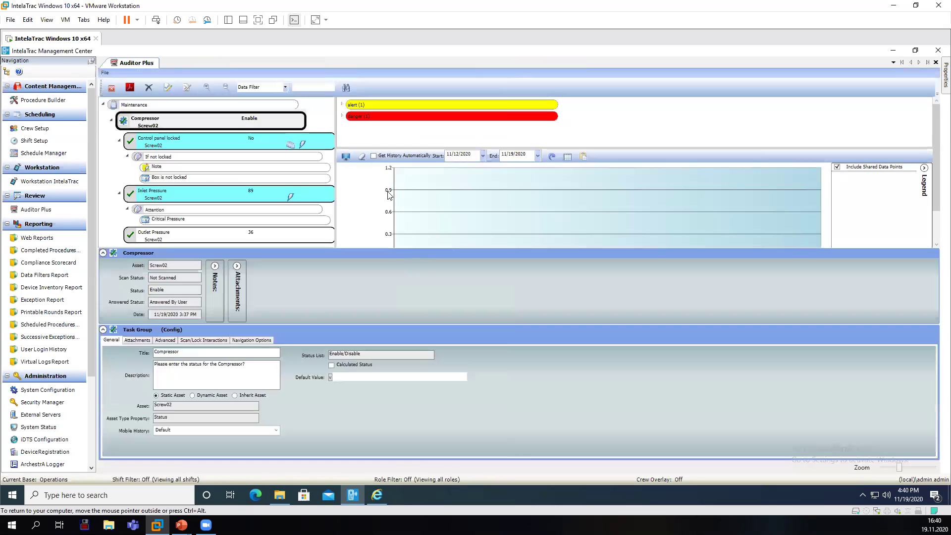
Enable Get History Automatically and chart Inlet Pressure readings for 11/12–11/19/2020.
click(102, 329)
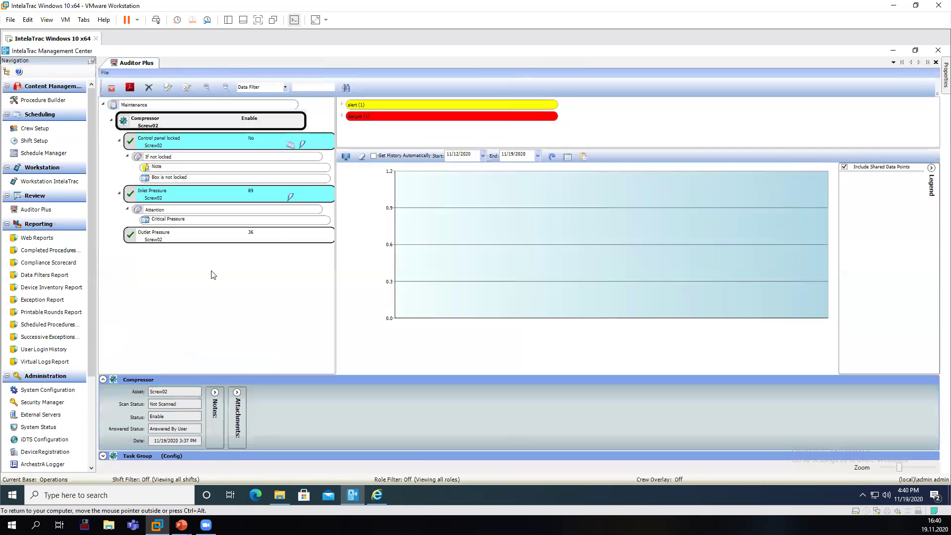
click(266, 140)
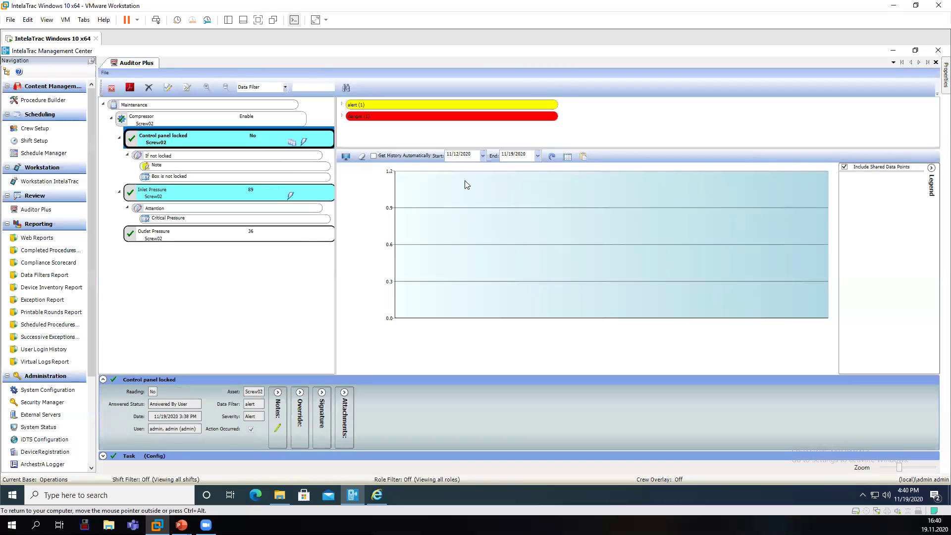
click(373, 156)
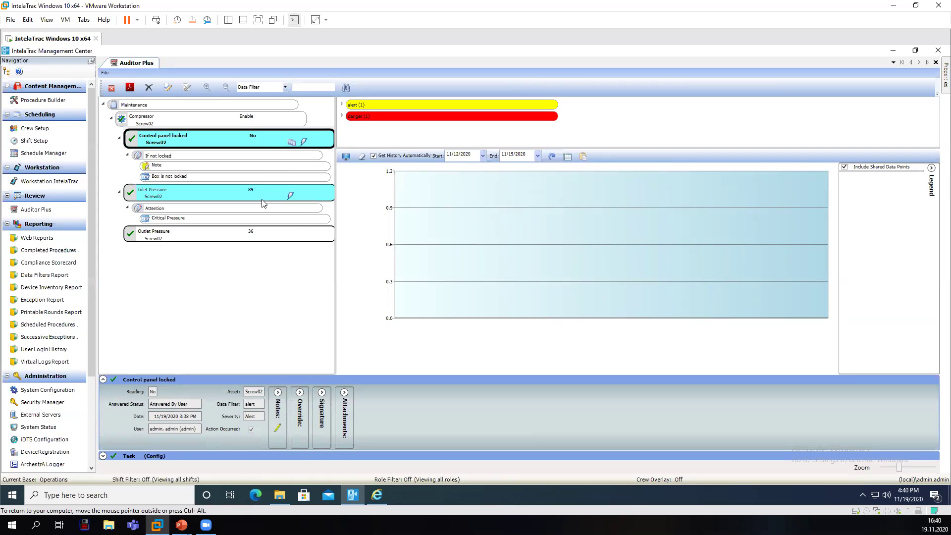
click(256, 142)
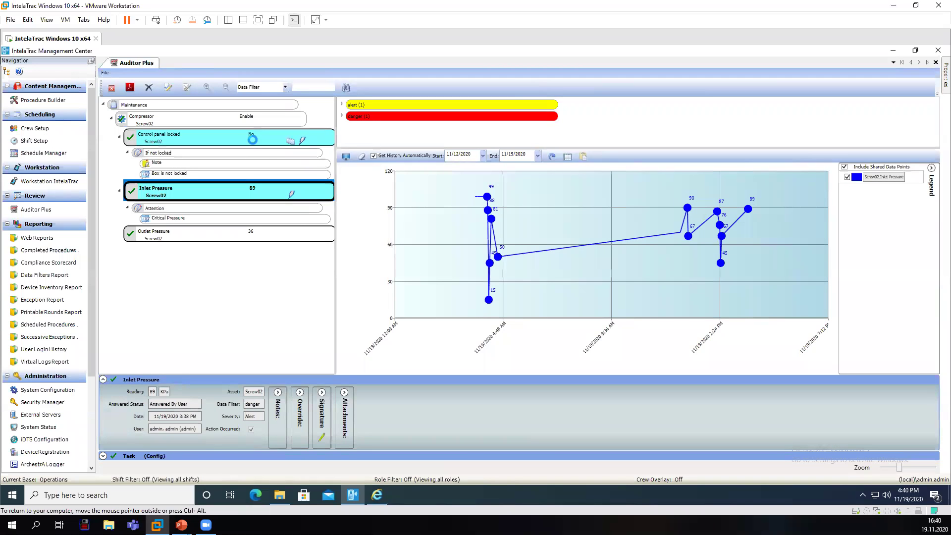
click(262, 235)
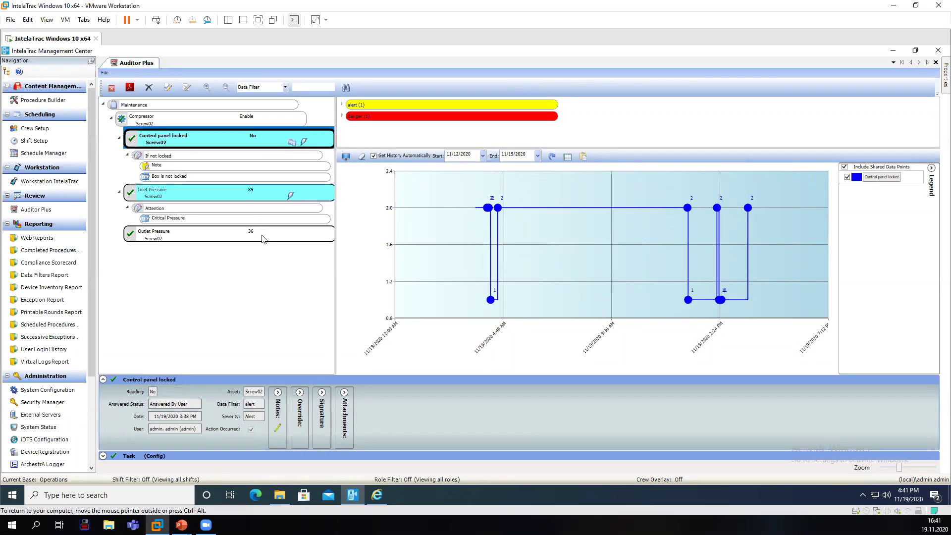
click(262, 192)
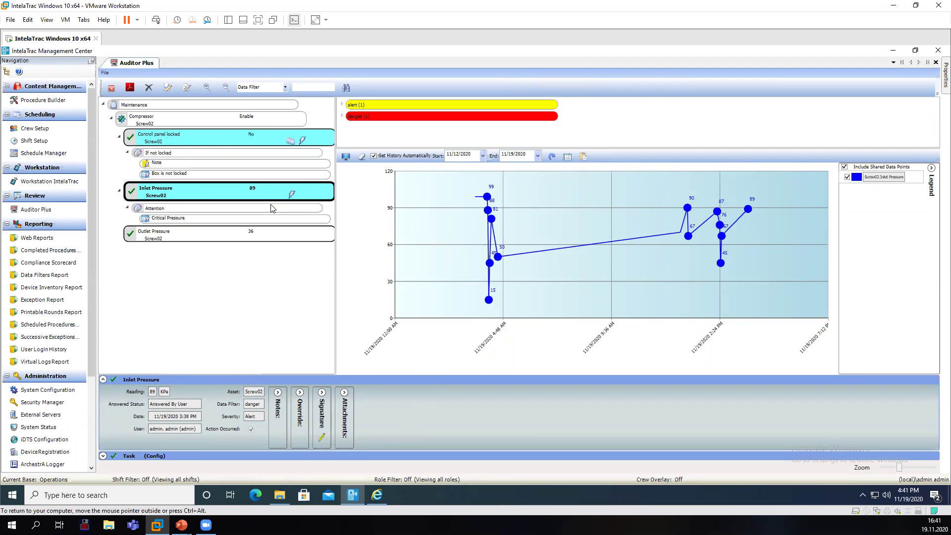
click(341, 105)
click(342, 135)
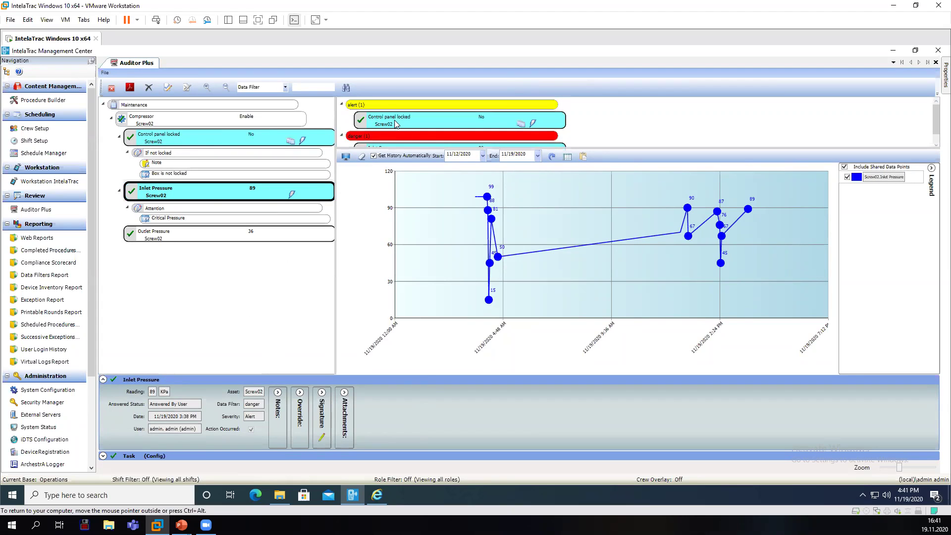
click(379, 106)
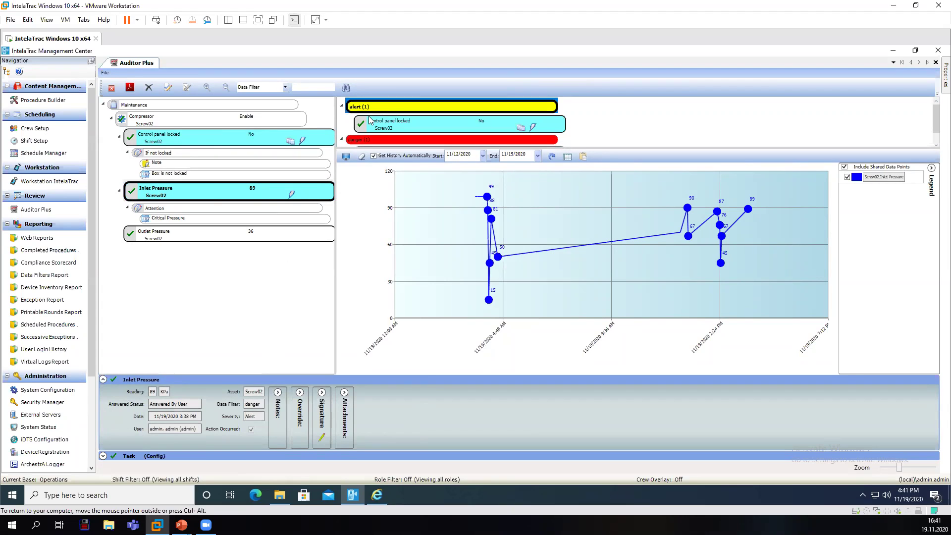
click(366, 139)
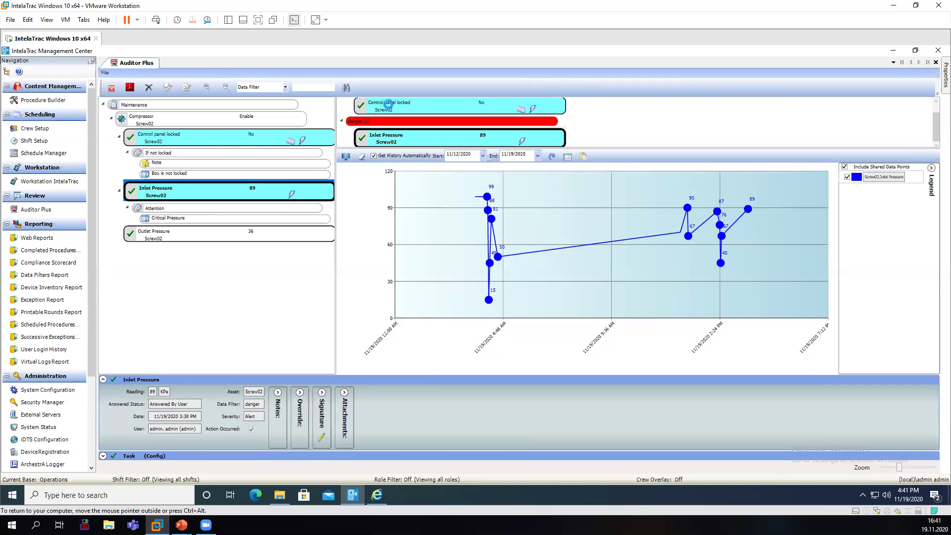
click(390, 108)
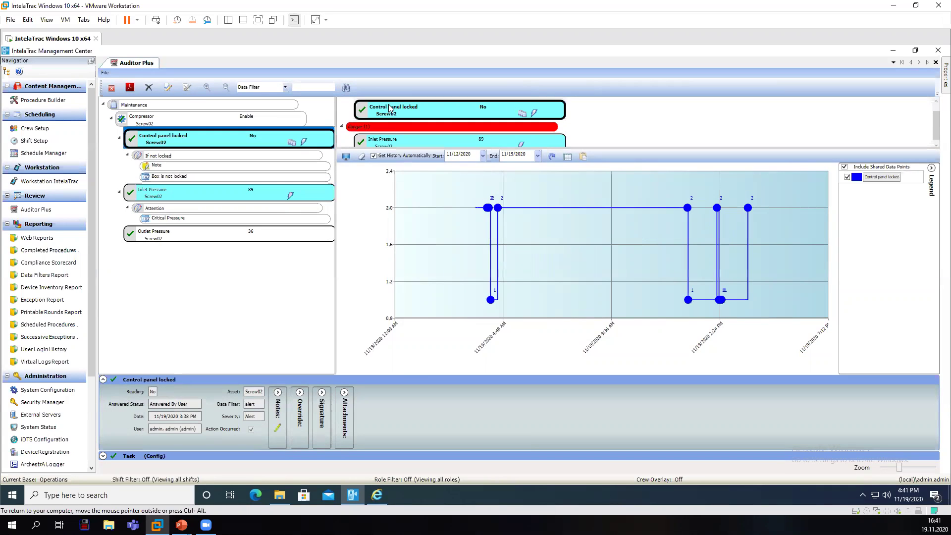
click(342, 126)
click(342, 105)
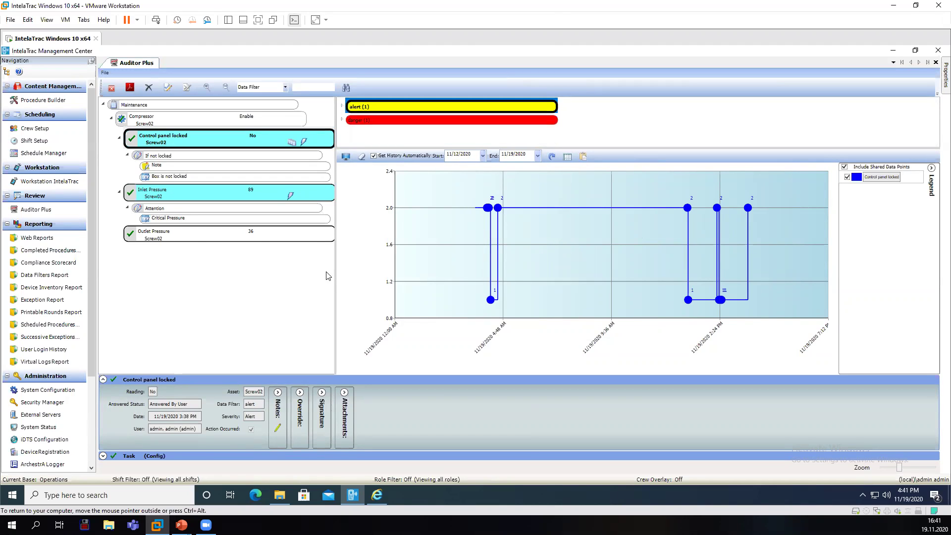
click(278, 200)
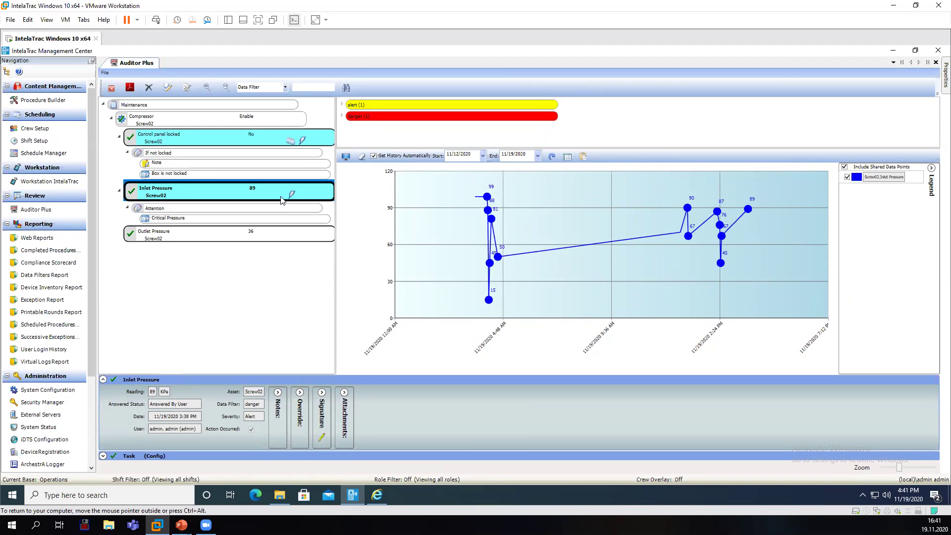
Cancel a new Inlet Pressure note, hide the Notes pane and expand Override.
click(280, 401)
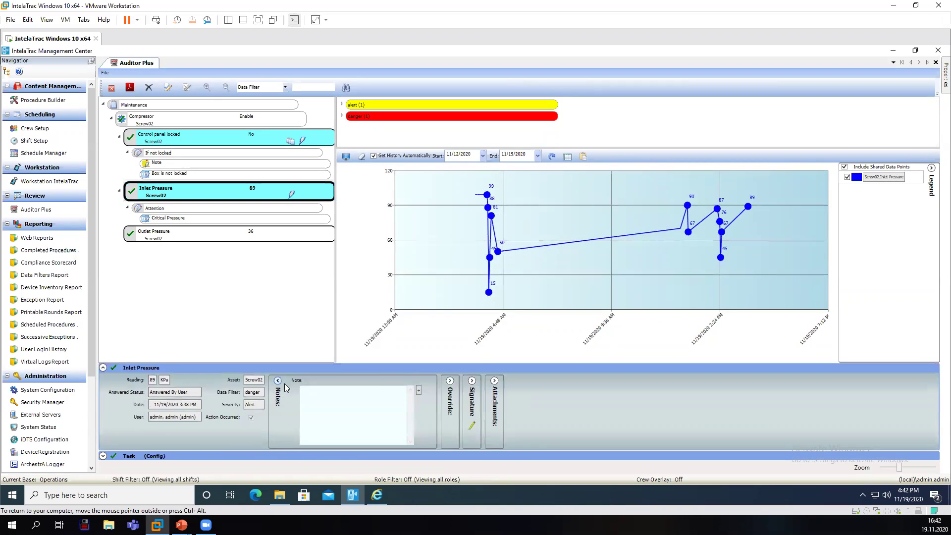
click(419, 390)
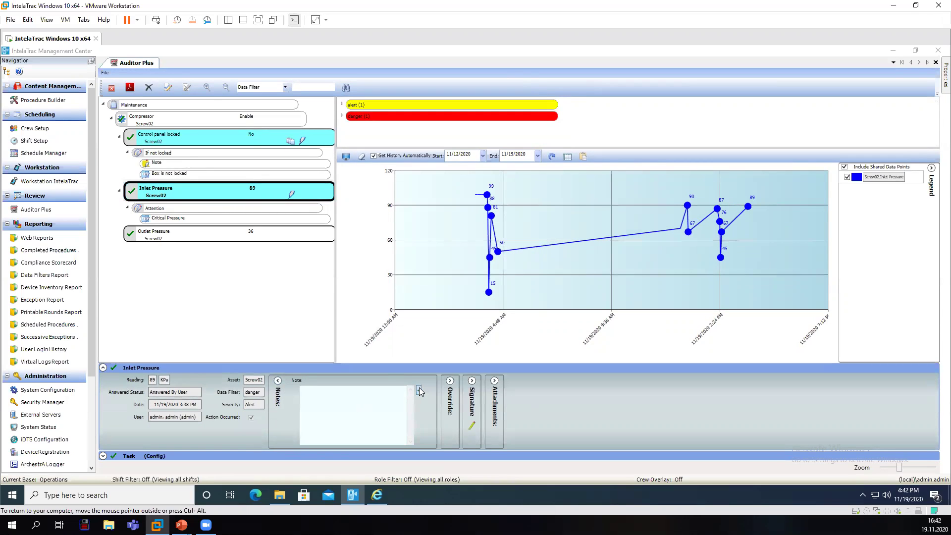
click(313, 299)
click(278, 381)
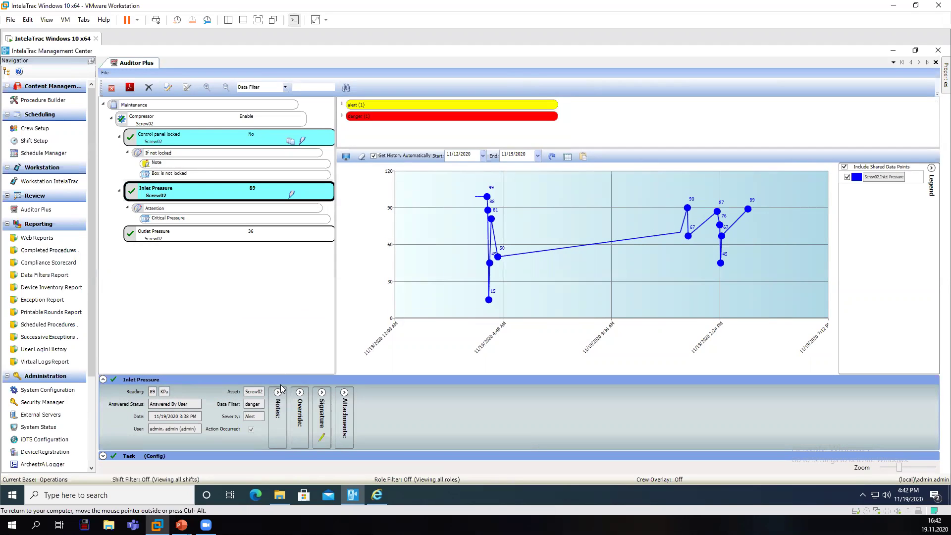
click(300, 392)
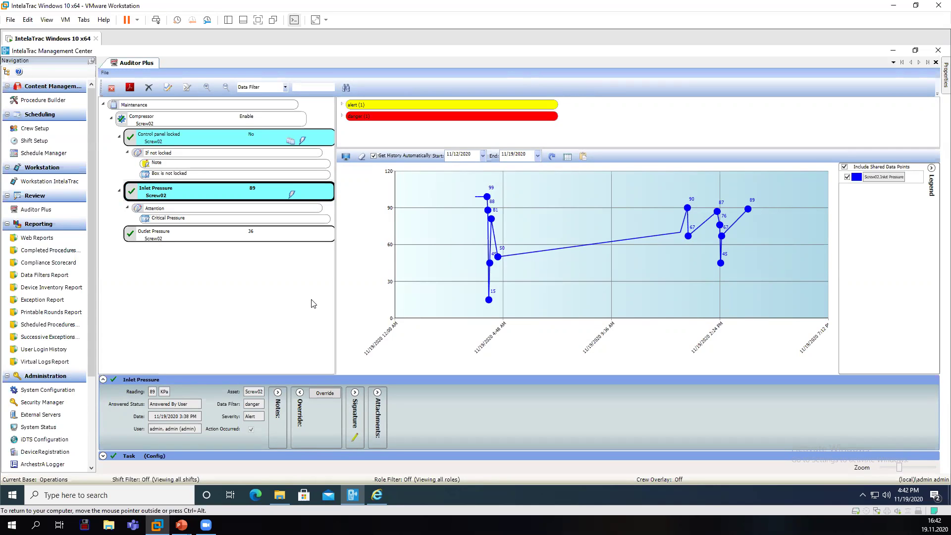
Override the Inlet Pressure reading from 89 to 83 and save.
click(322, 393)
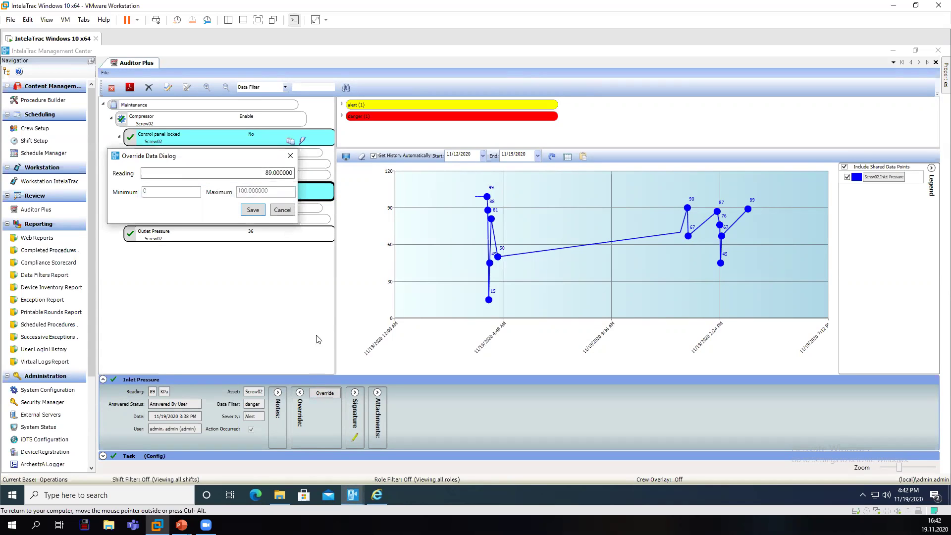
drag(235, 157, 251, 258)
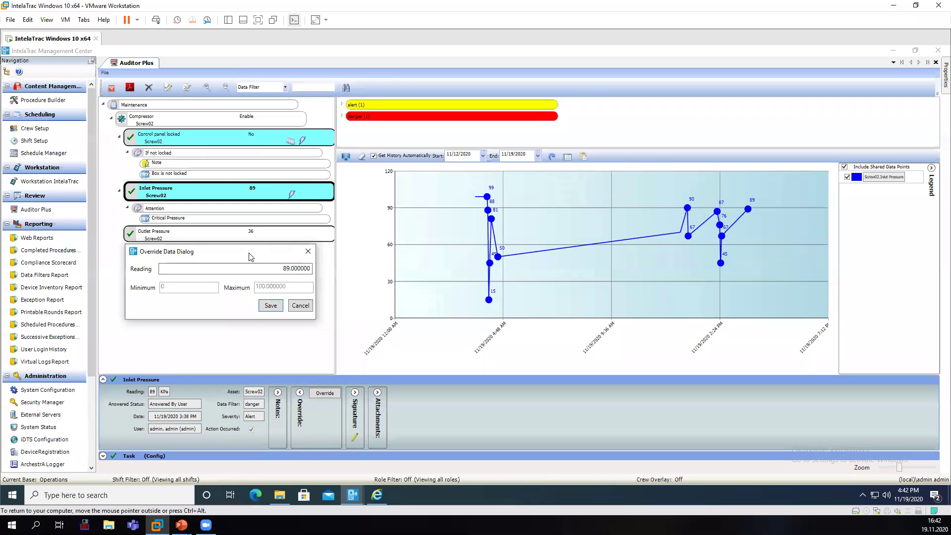
click(292, 269)
click(278, 306)
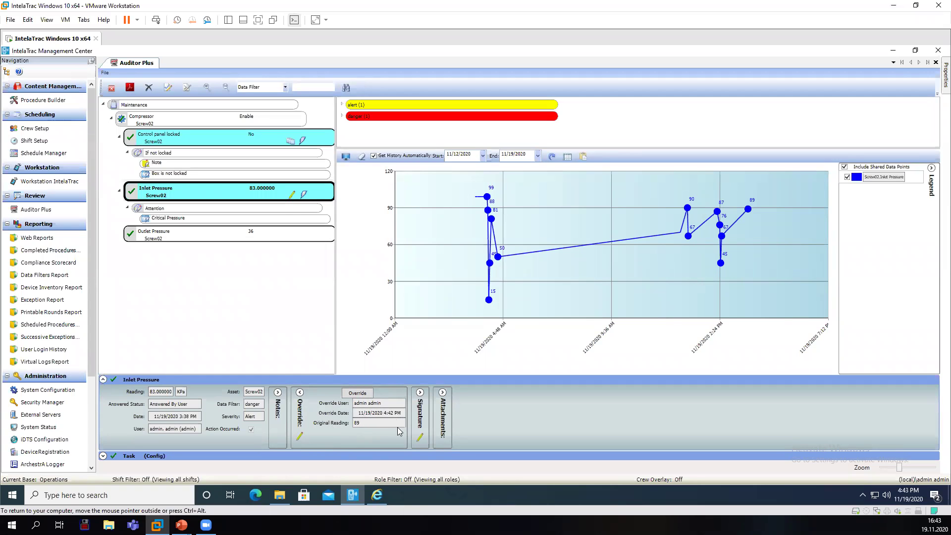
Review the Inlet Pressure signature, advanced task settings and attachments, then collapse its details.
click(422, 393)
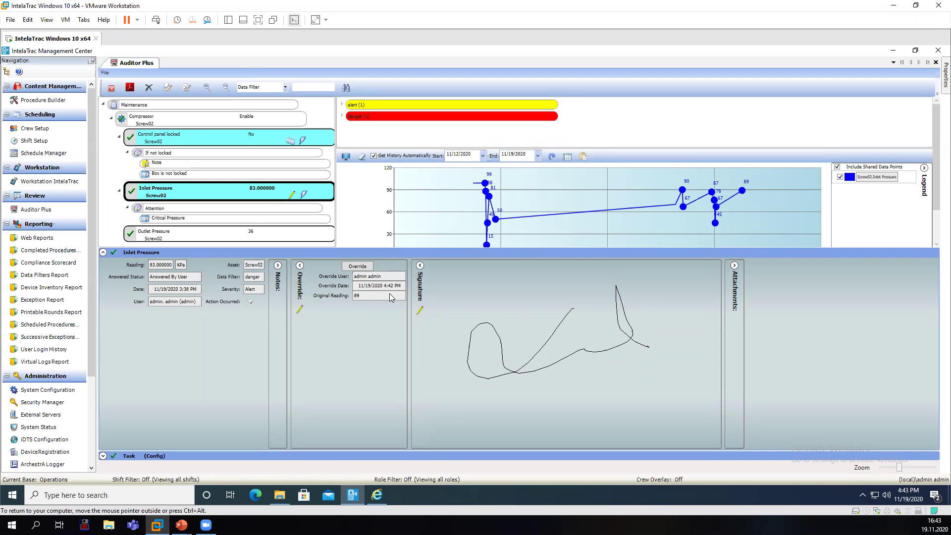
click(103, 456)
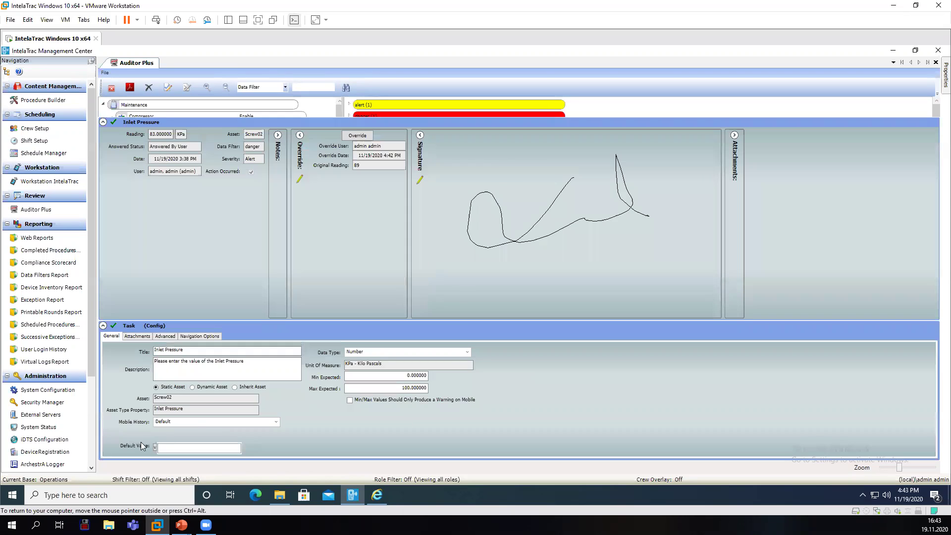
click(164, 336)
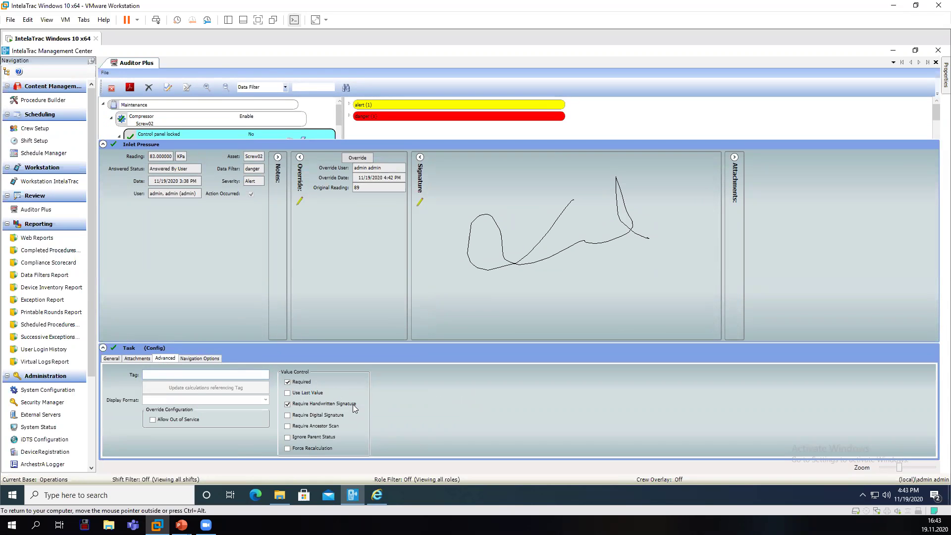
click(103, 349)
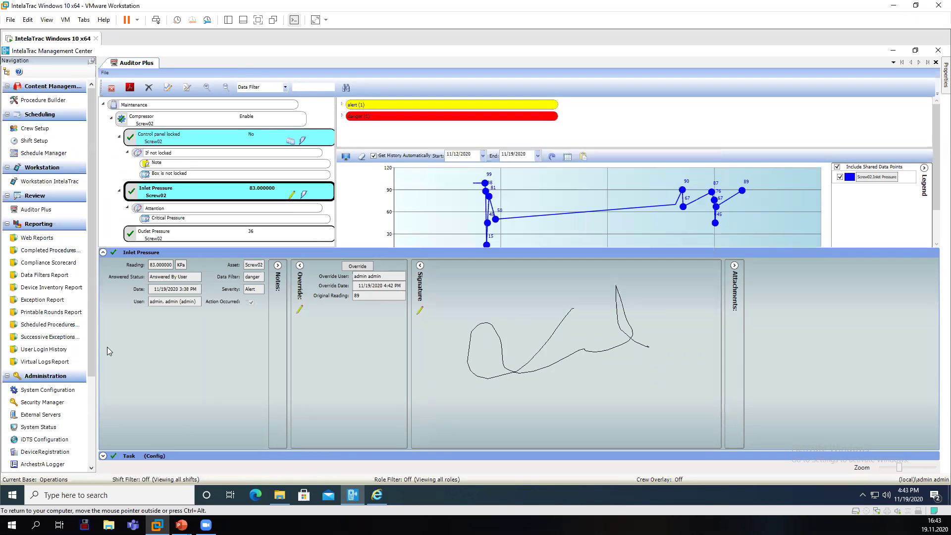
click(735, 265)
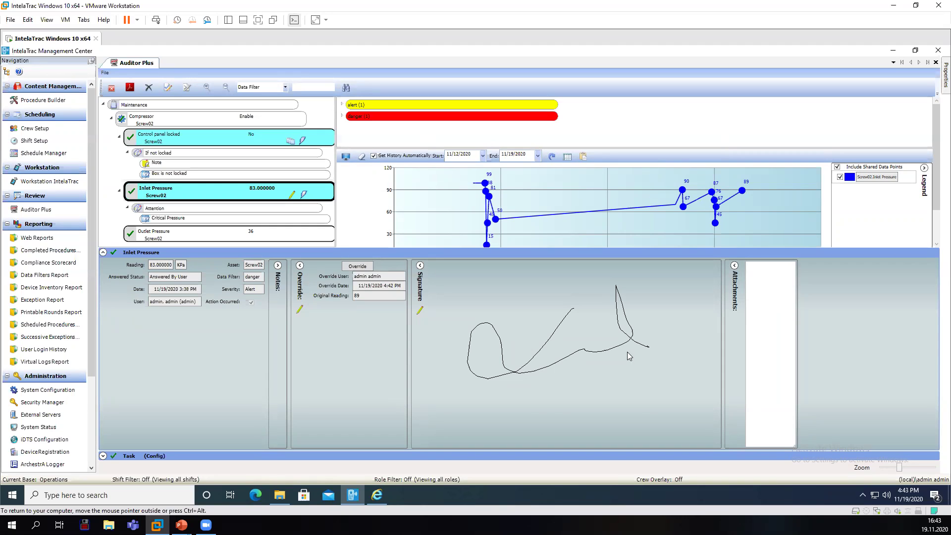
click(103, 252)
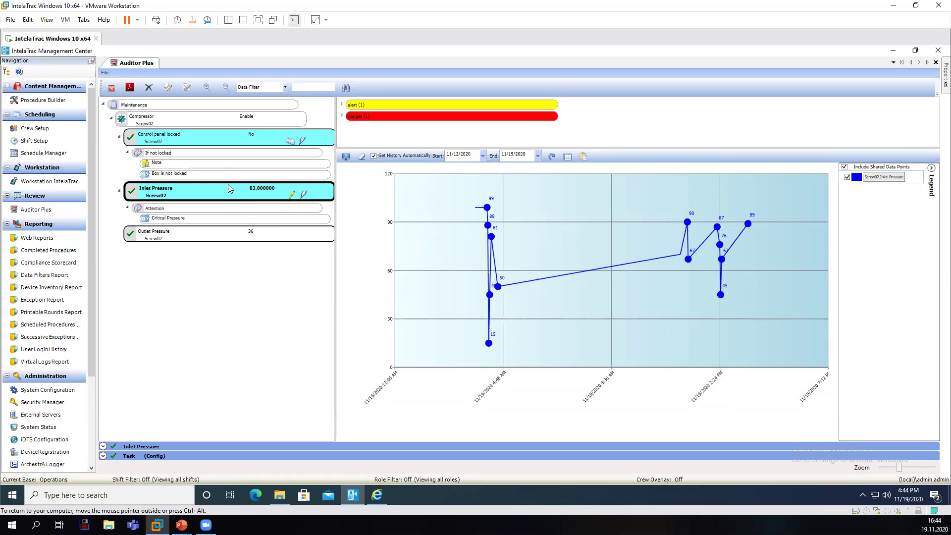
Approve the Maintenance procedure, confirm the Success message, and go back to the report grid.
click(170, 89)
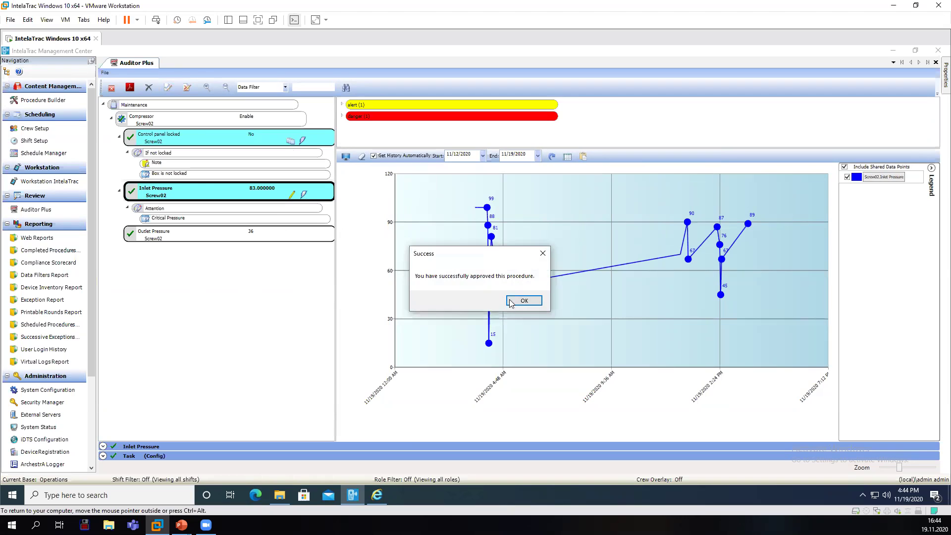
click(511, 304)
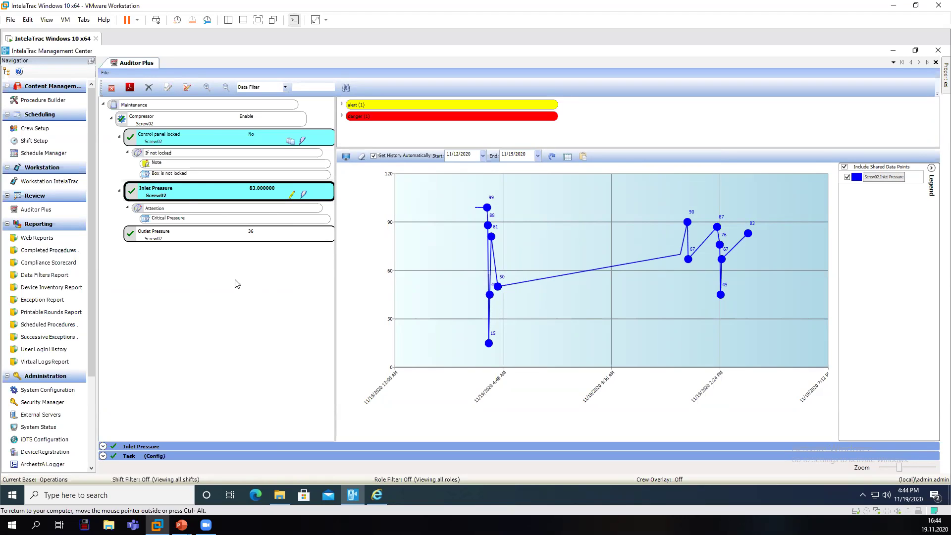
click(113, 91)
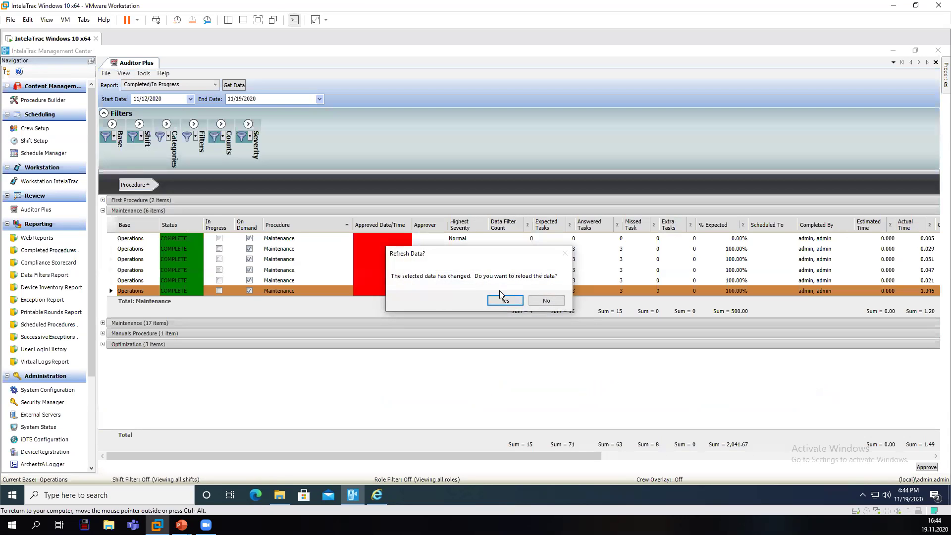
Reload the changed data, rerun the report, and expand the Maintenance (6 items) group.
click(505, 300)
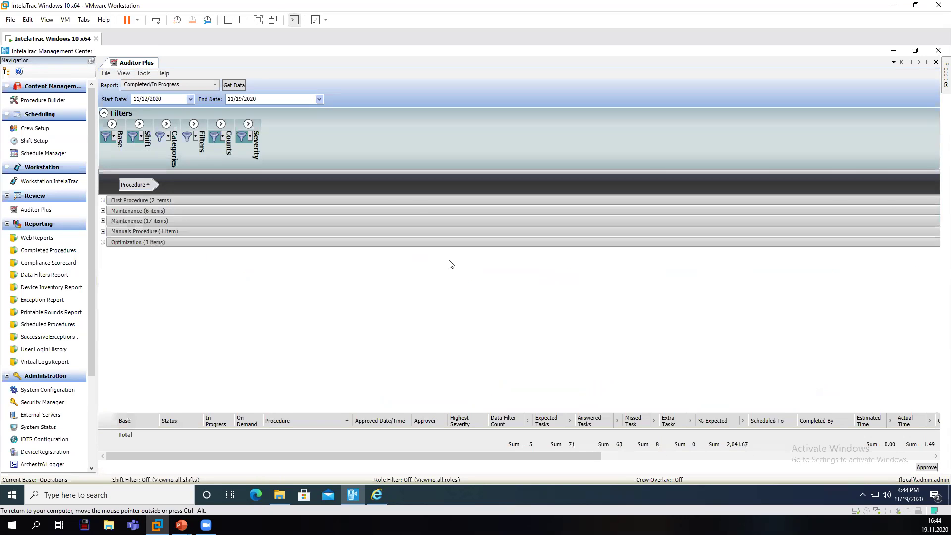
click(234, 83)
click(103, 210)
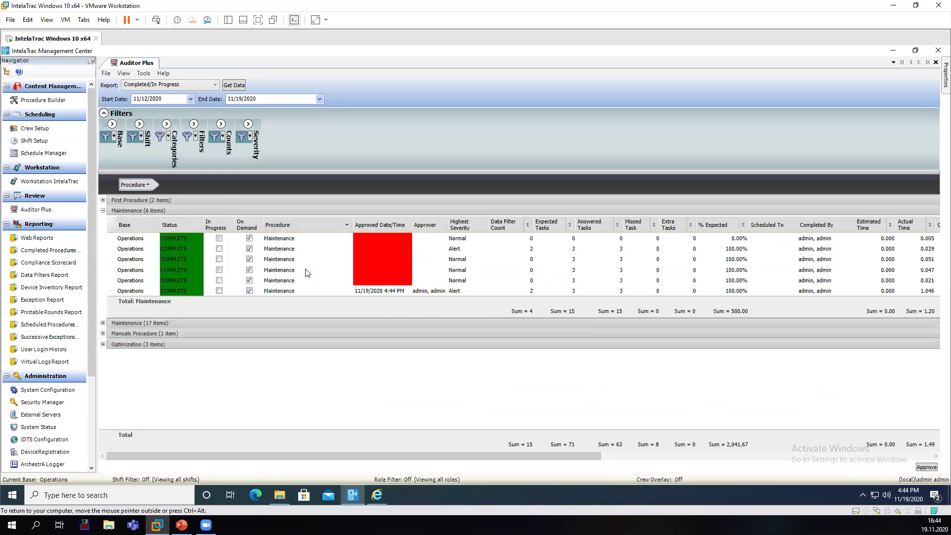
click(322, 290)
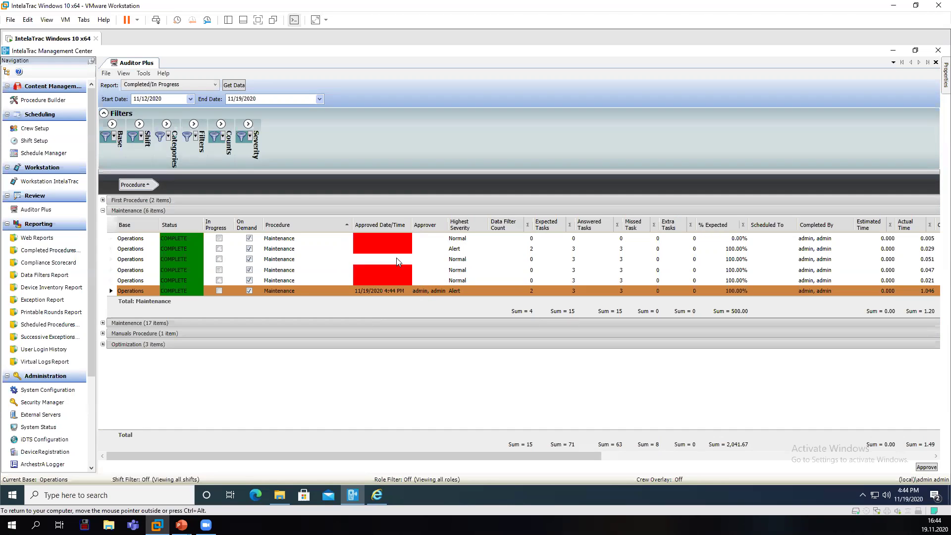
Approve the fourth Maintenance procedure, stamping it 11/19/2020 4:45 PM.
click(385, 249)
click(380, 258)
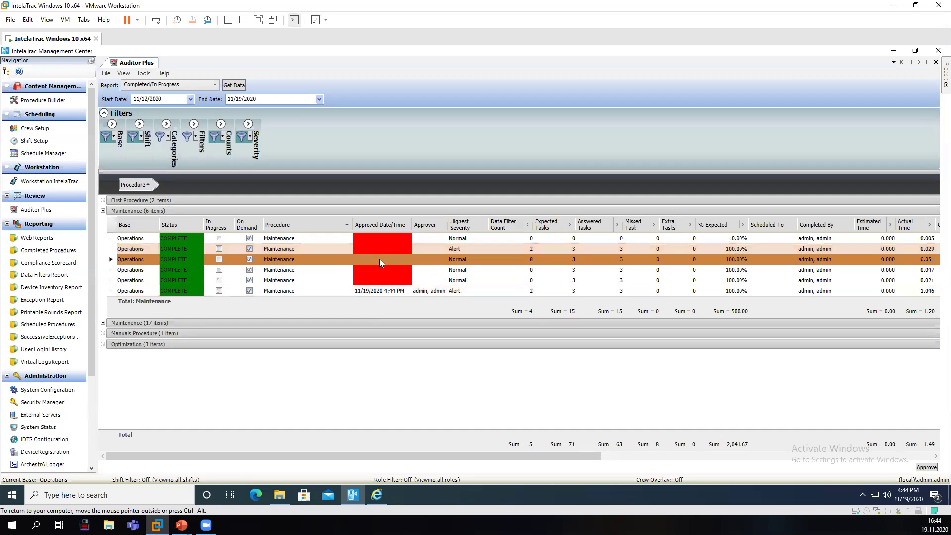
click(387, 251)
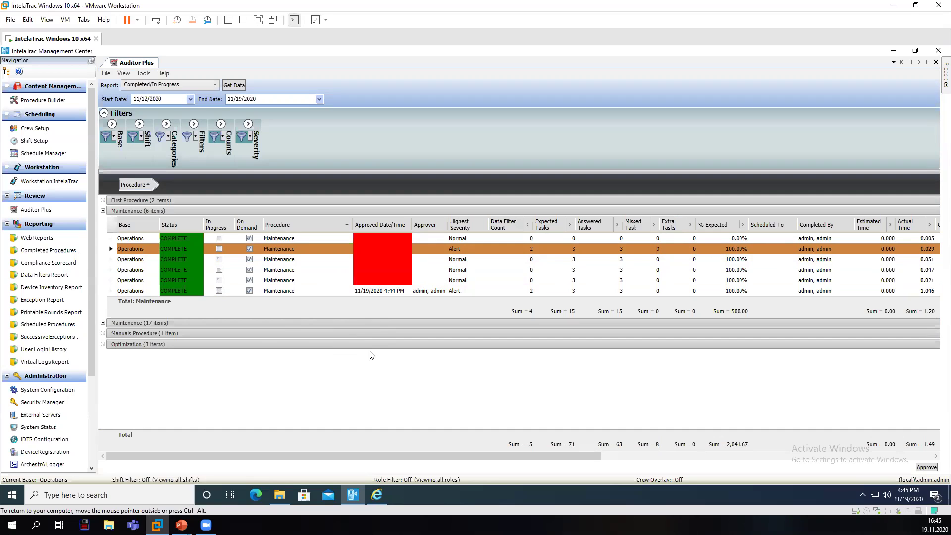
click(389, 270)
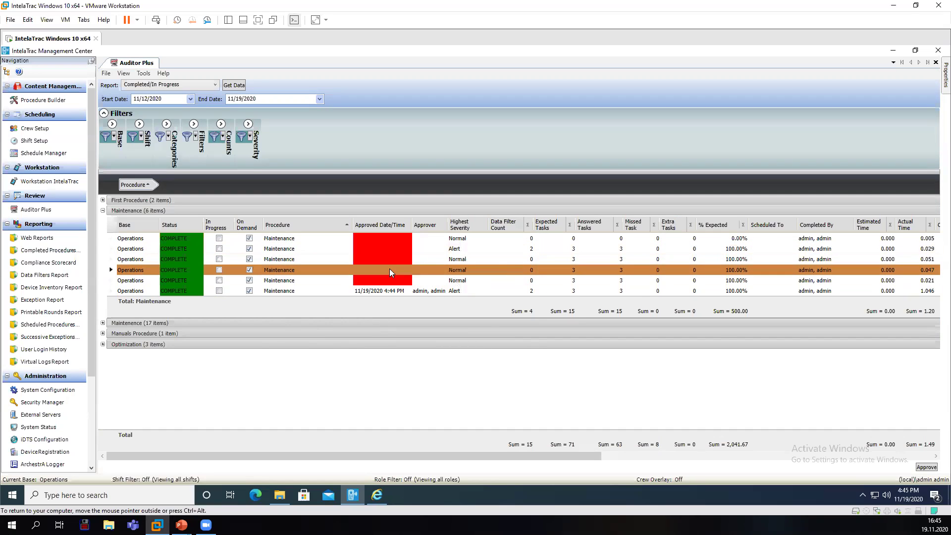
click(920, 468)
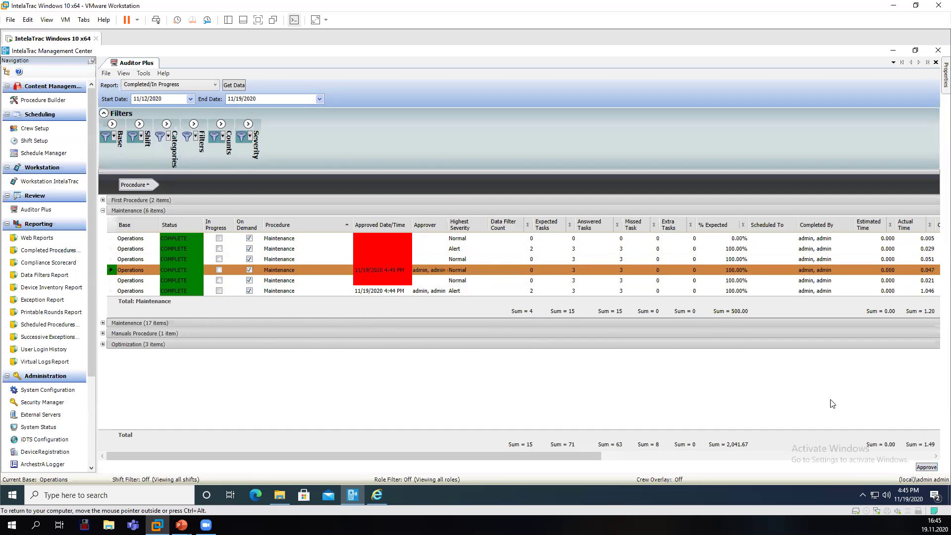
Select the Maintenance rows, ending on the newly approved fourth procedure.
click(386, 249)
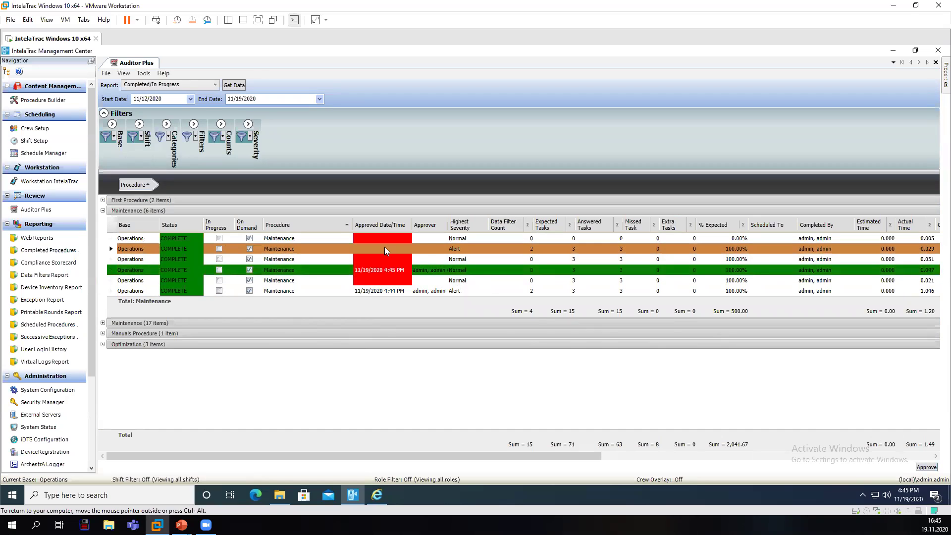
ctrl+click(391, 242)
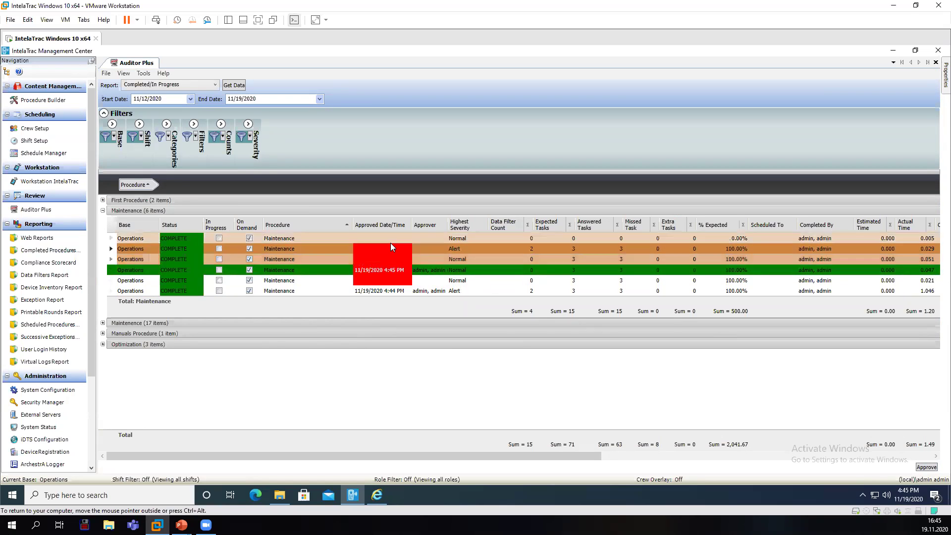
click(384, 267)
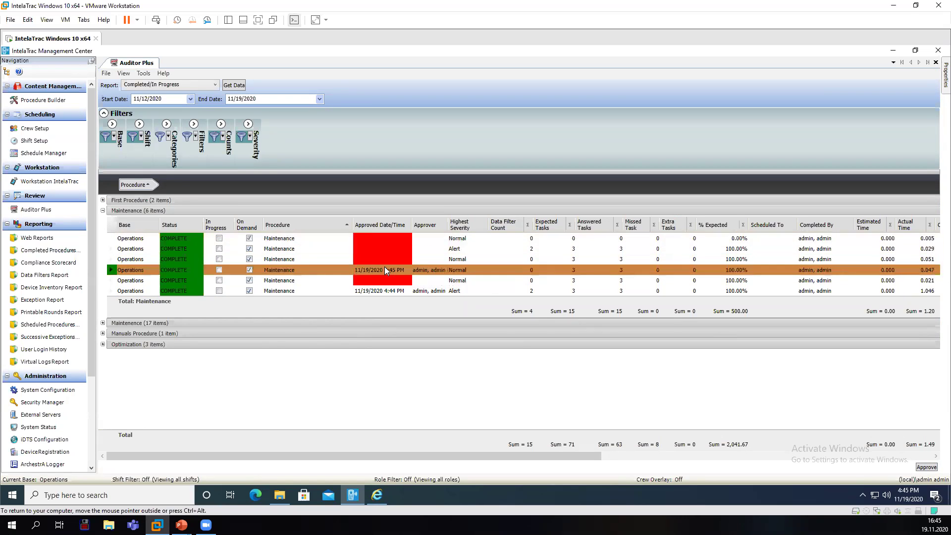
Reject the fourth Maintenance procedure's approval from its detail view and return to the list.
double_click(384, 268)
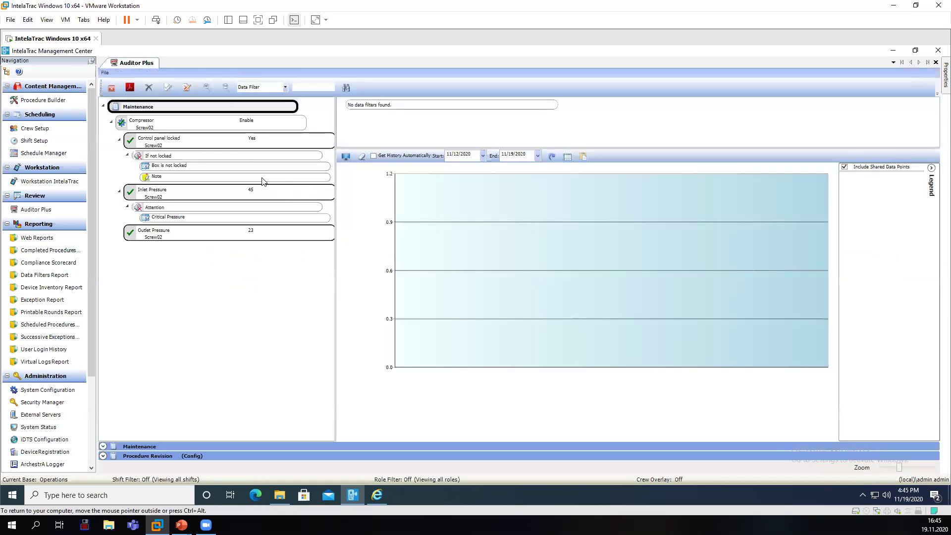
click(190, 88)
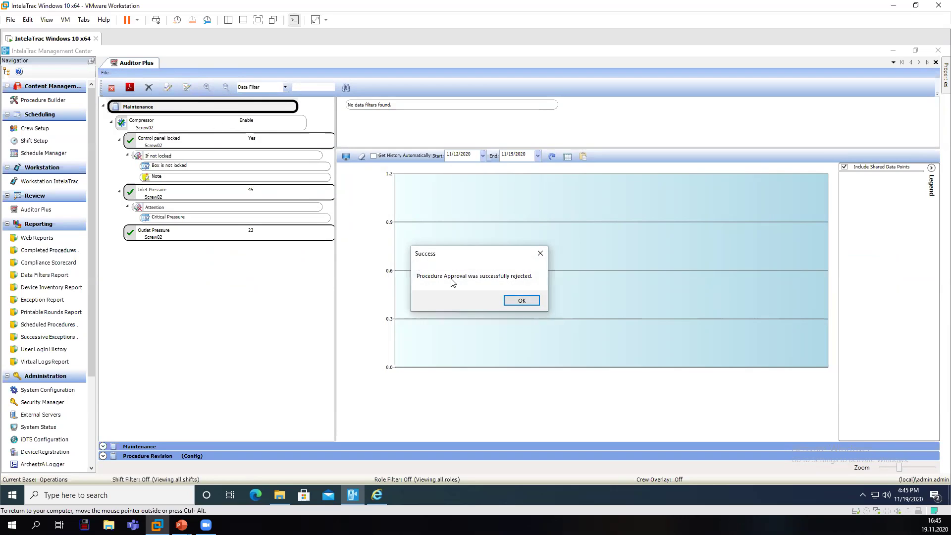
click(521, 302)
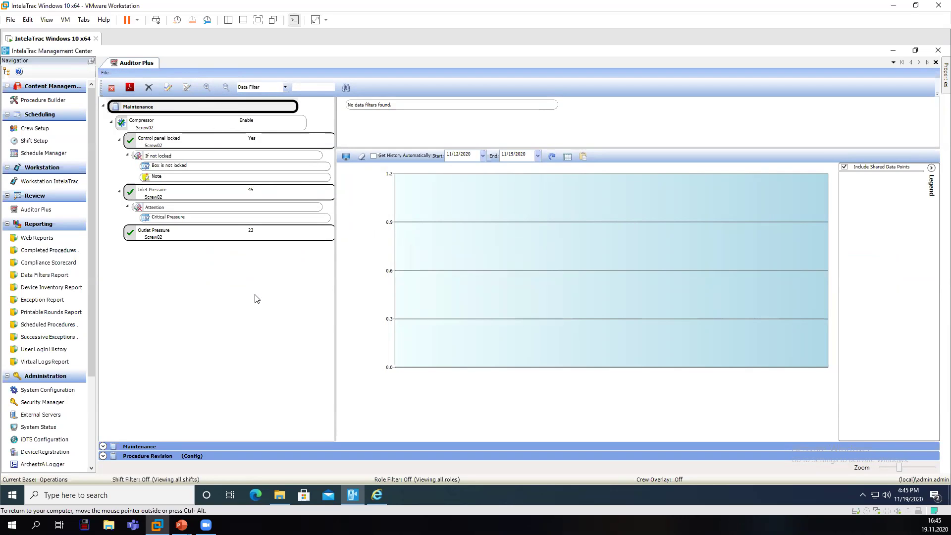
click(113, 88)
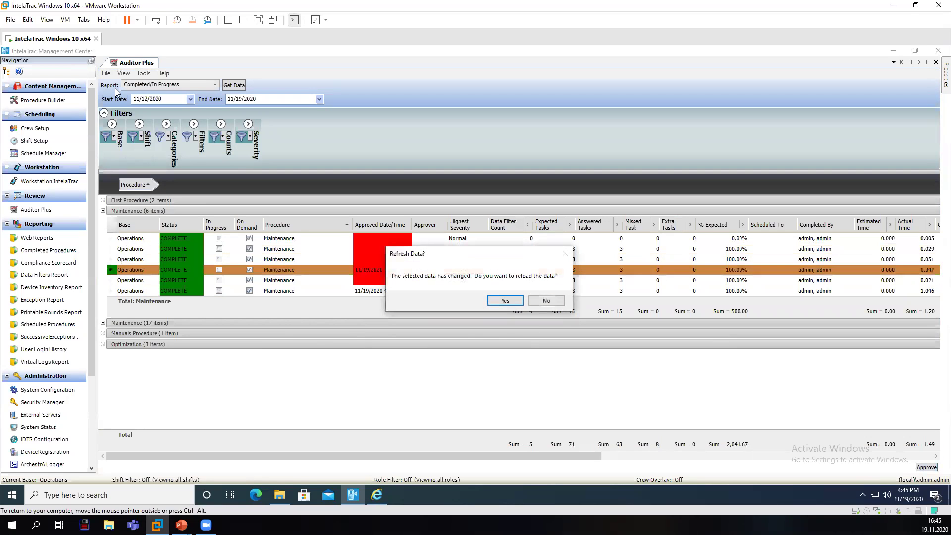
Reload the report data and expand Maintenance (6 items) to check the cleared approval.
click(493, 300)
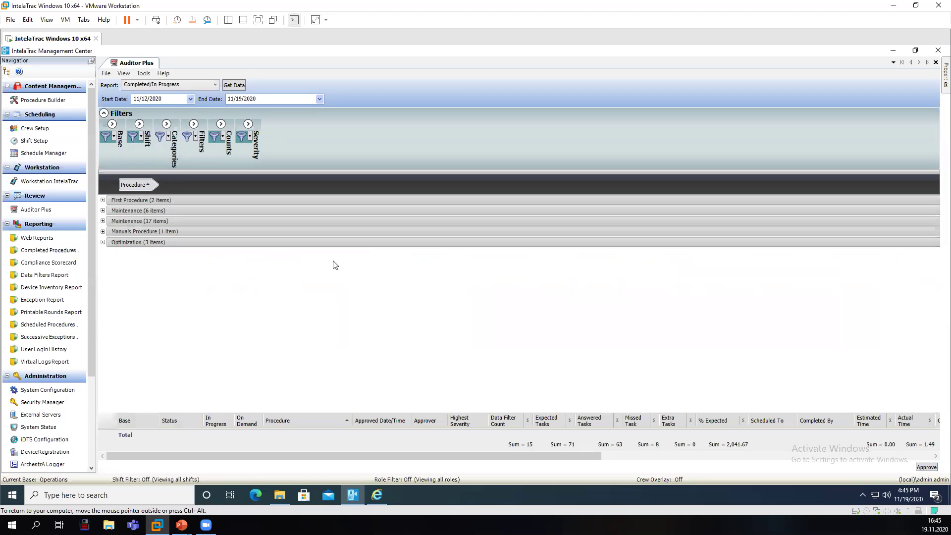
click(103, 212)
click(403, 263)
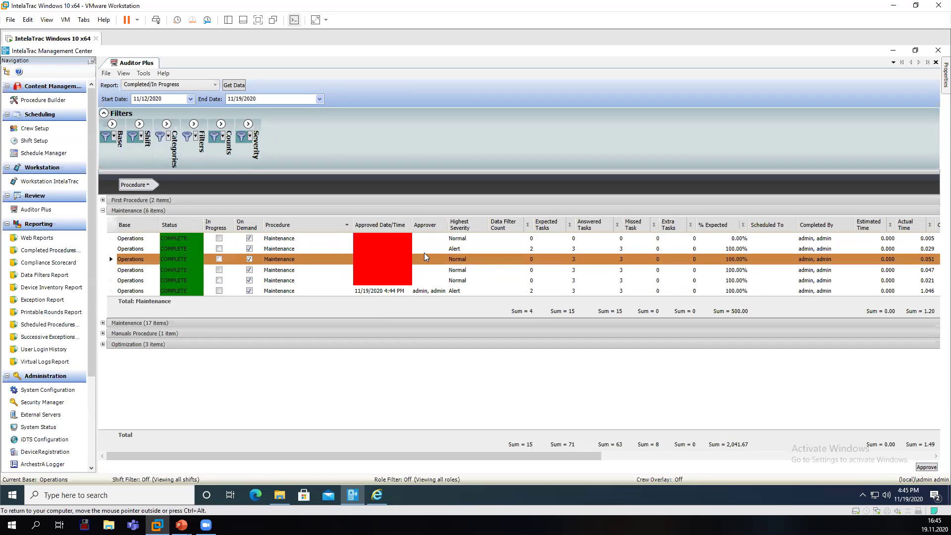
Run the User/Group report in Auditor Plus.
click(216, 86)
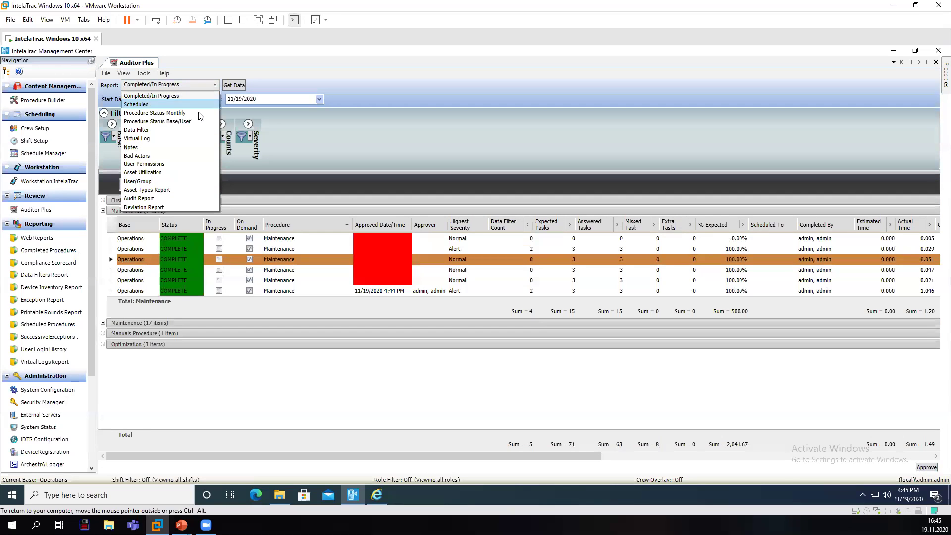
click(175, 181)
click(241, 85)
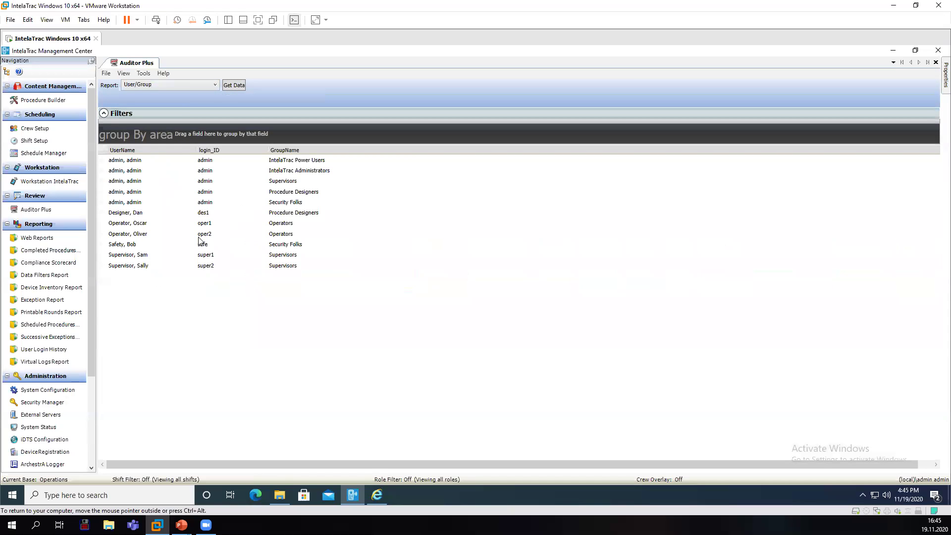
Switch to the User Permissions report and browse its permission entries.
click(215, 85)
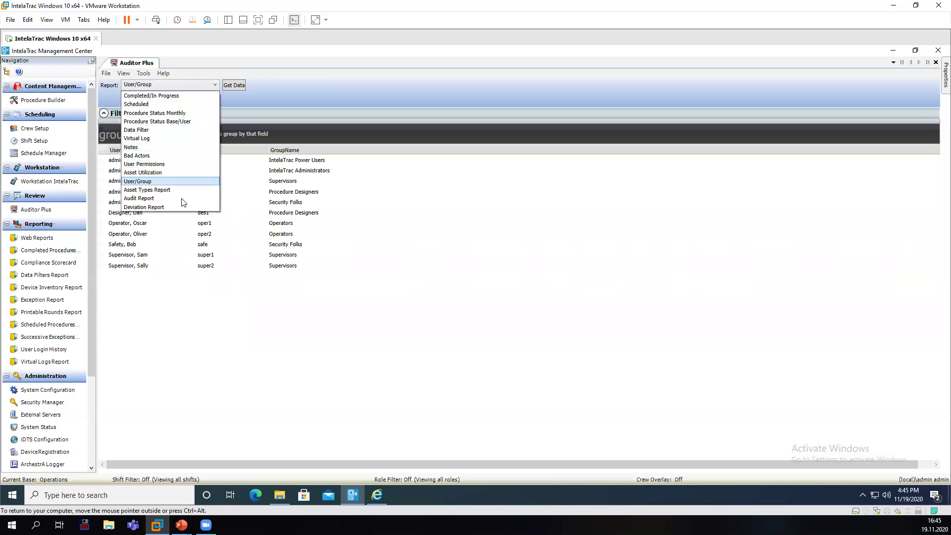
click(179, 165)
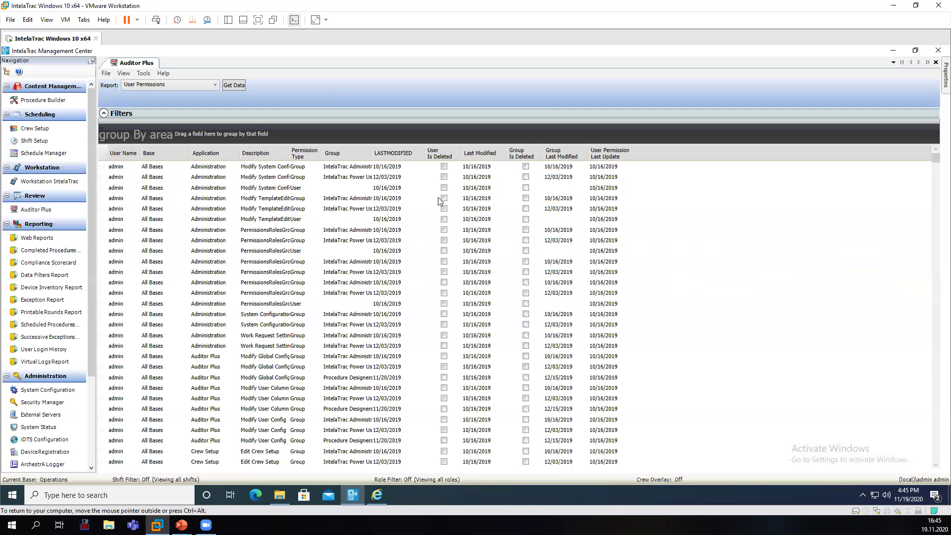
scroll(300, 280, down, 6)
scroll(300, 282, down, 15)
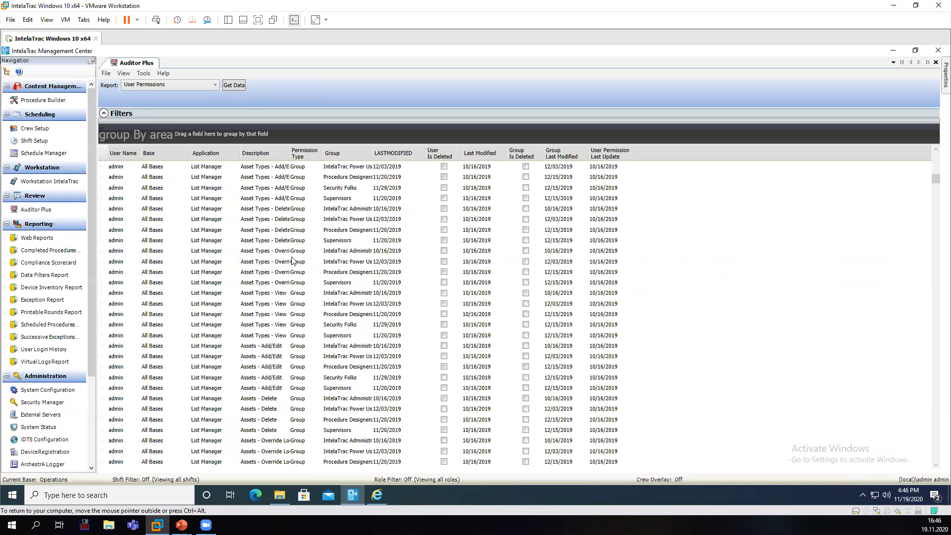
scroll(297, 243, up, 20)
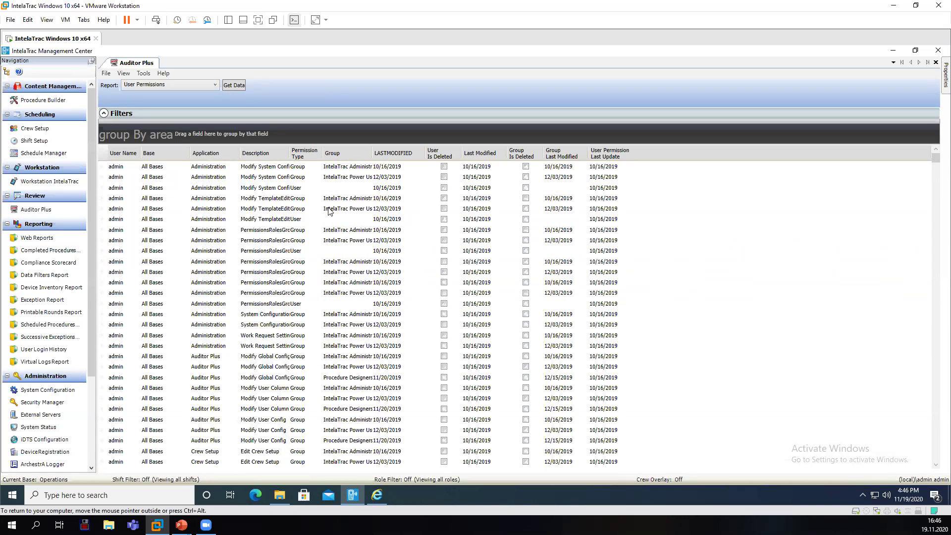
click(267, 221)
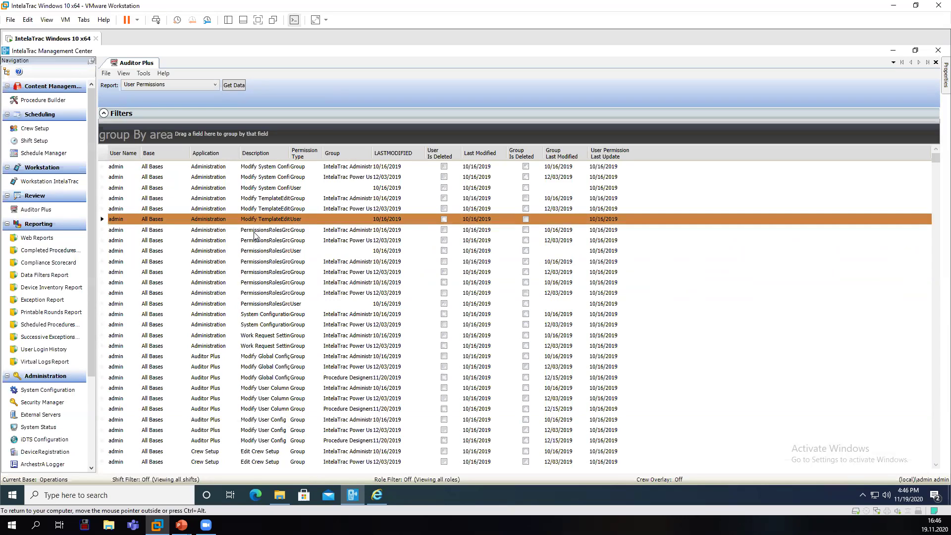
click(203, 85)
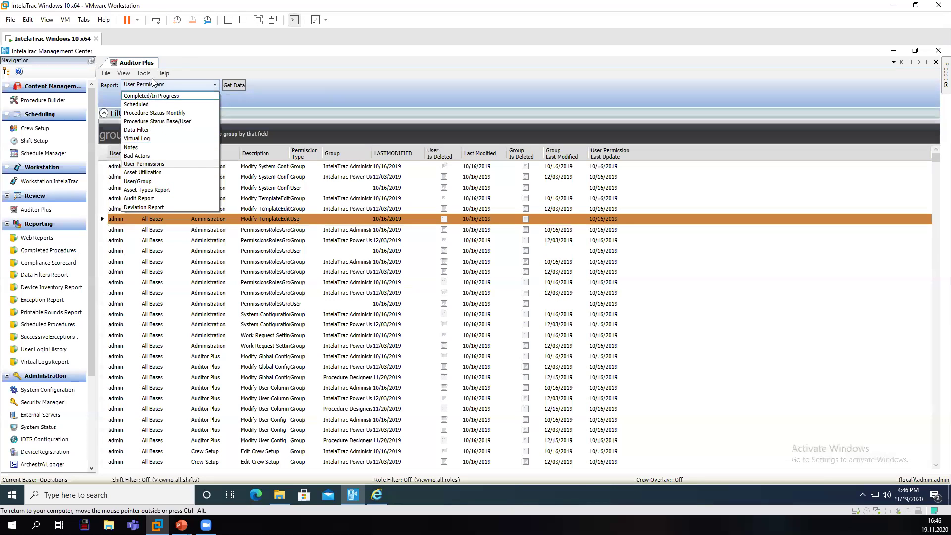
click(194, 63)
click(106, 74)
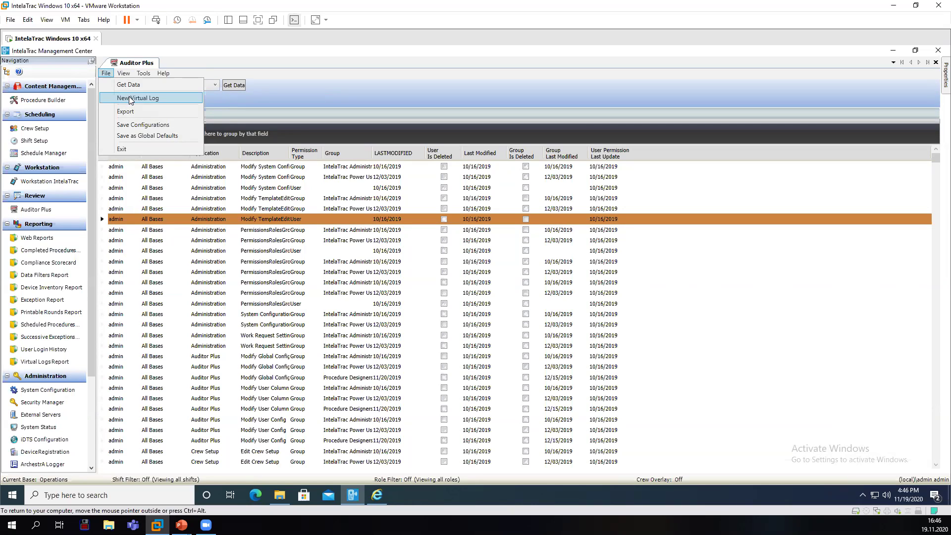
click(131, 98)
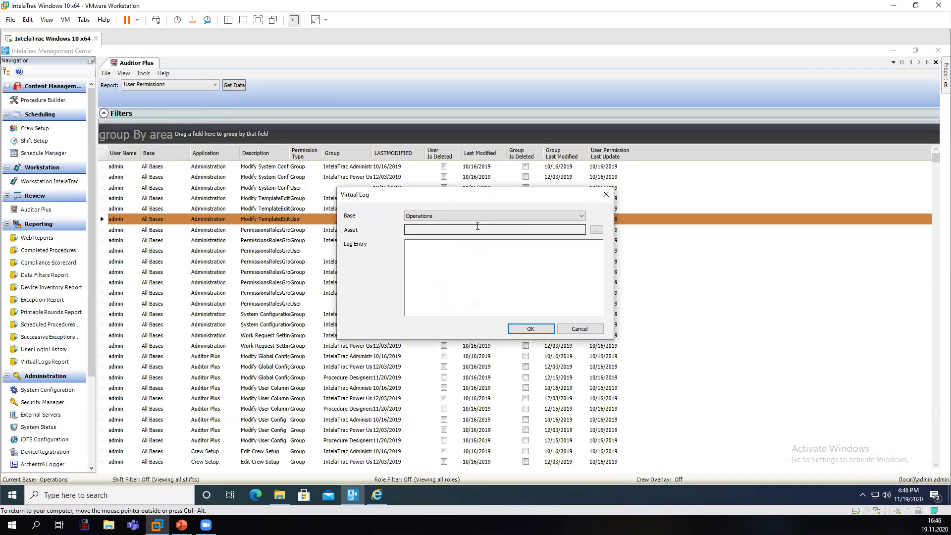
click(596, 230)
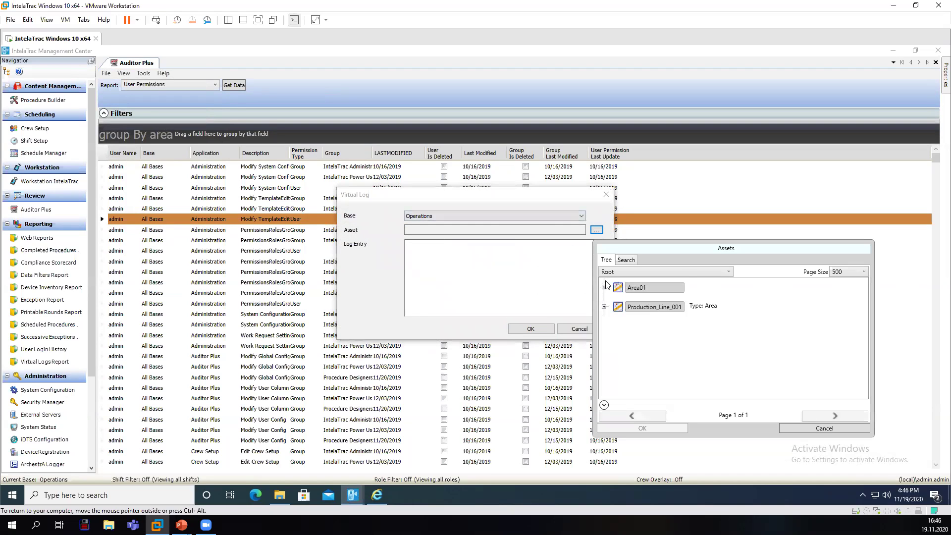
click(647, 323)
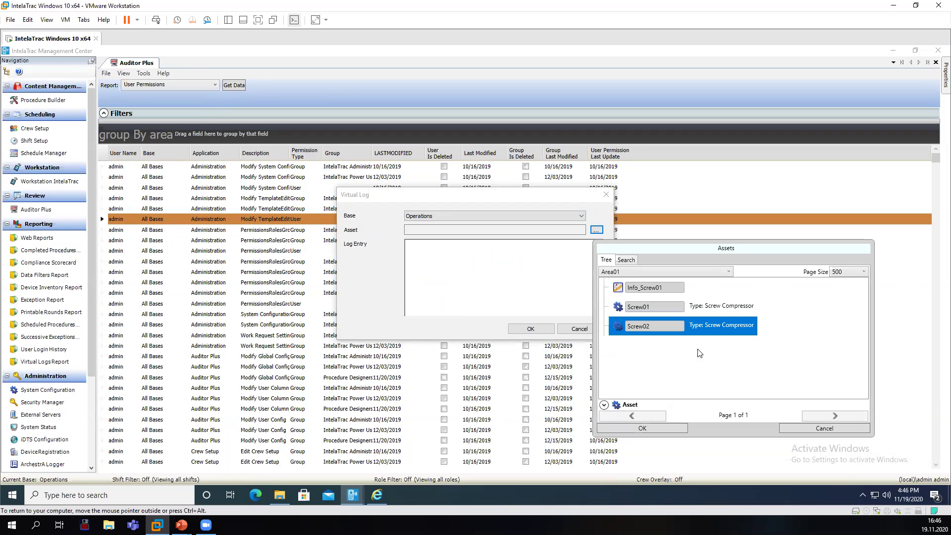
click(646, 308)
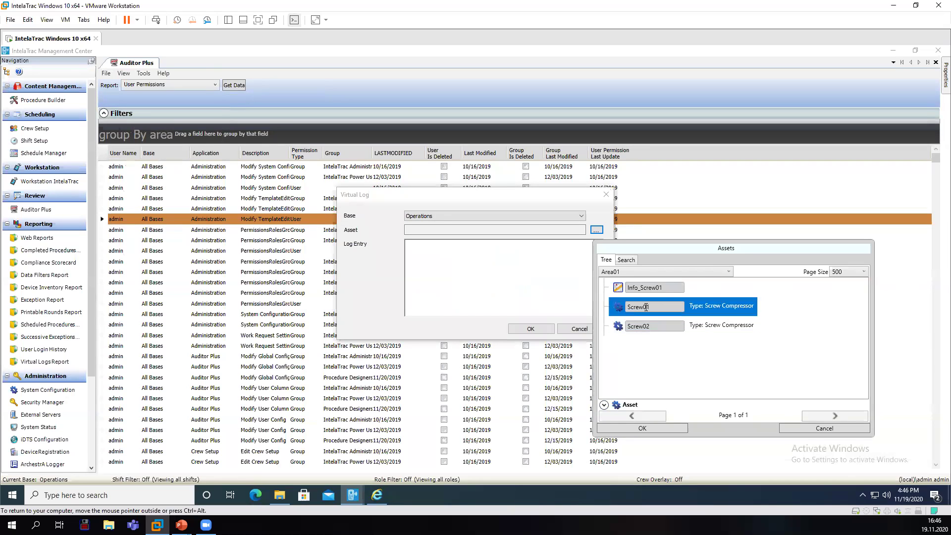
click(642, 428)
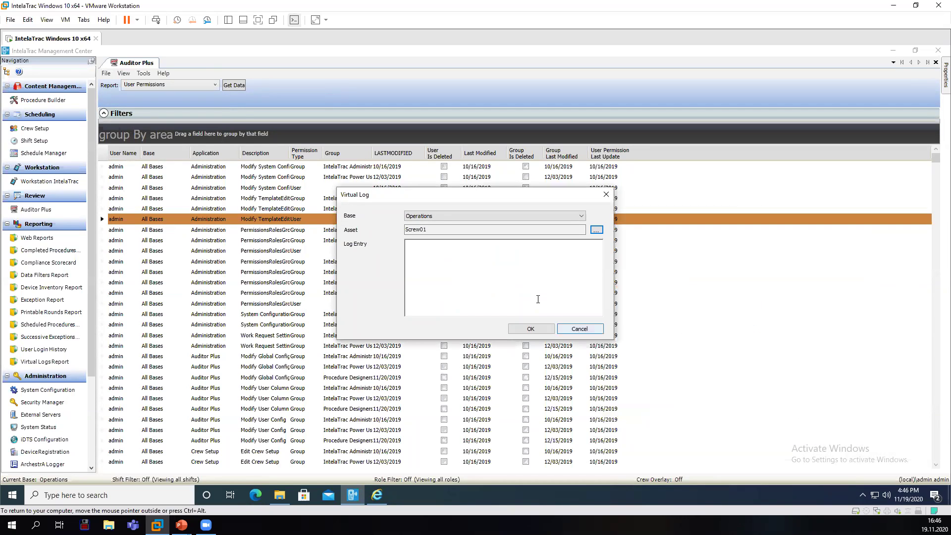
click(578, 331)
Open the Completed Procedure Report parameters in IntelaTrac Web Reports.
click(33, 240)
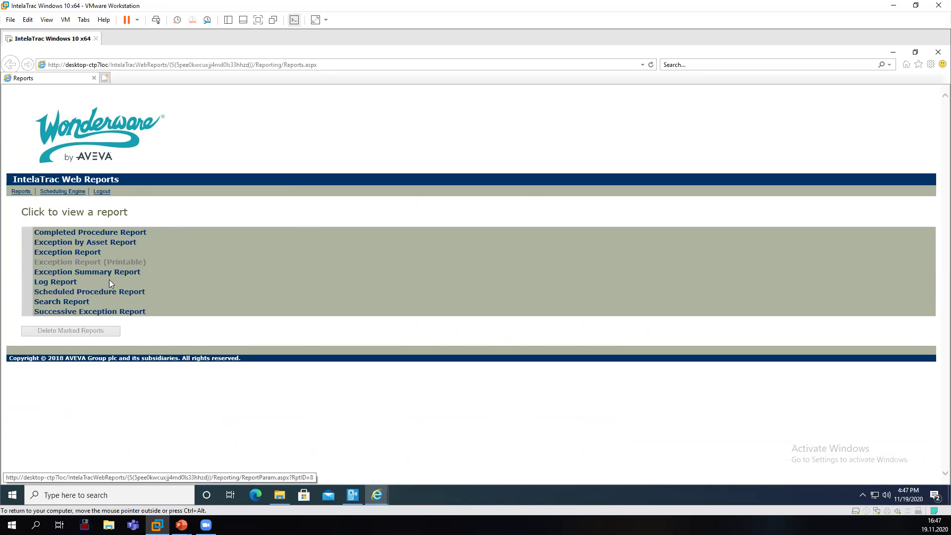
click(128, 233)
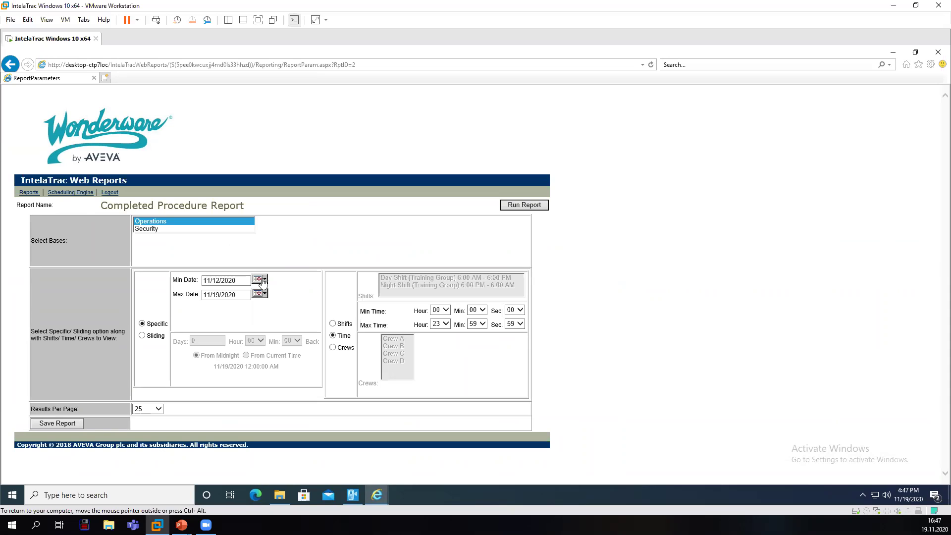
Run the Completed Procedure Report for Operations, 11/12–11/19/2020.
click(515, 208)
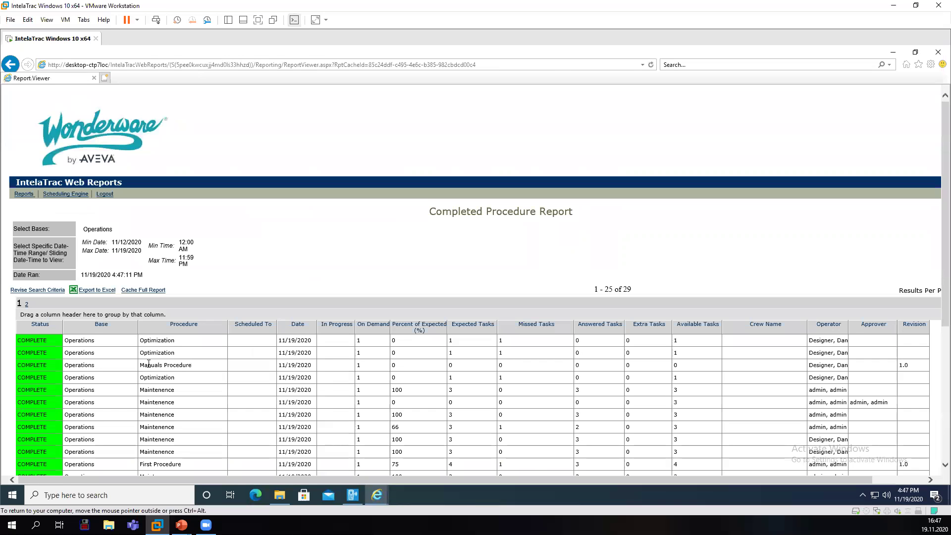
Try caching the full report as 'Repo' for 7 days.
scroll(175, 362, down, 5)
scroll(175, 357, up, 2)
scroll(175, 357, down, 3)
scroll(137, 278, up, 6)
scroll(102, 311, down, 5)
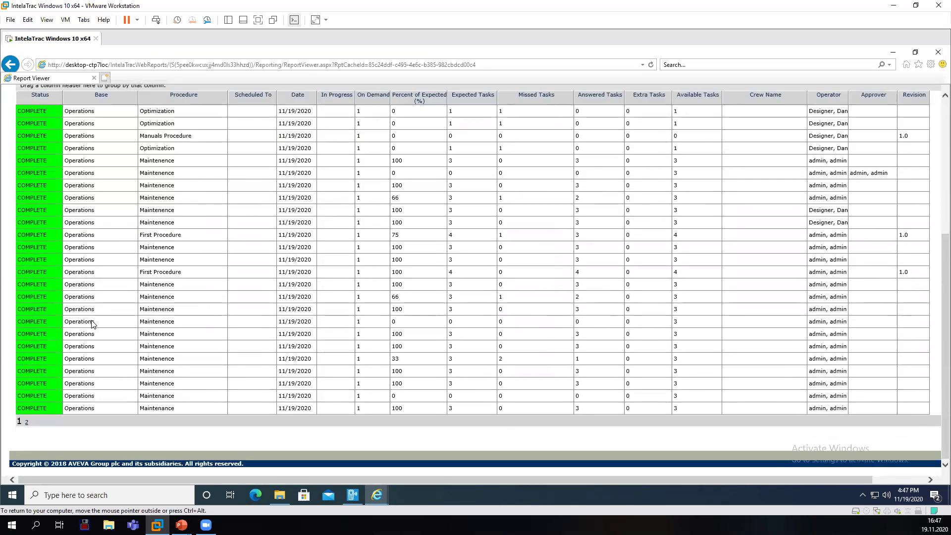
scroll(124, 303, up, 5)
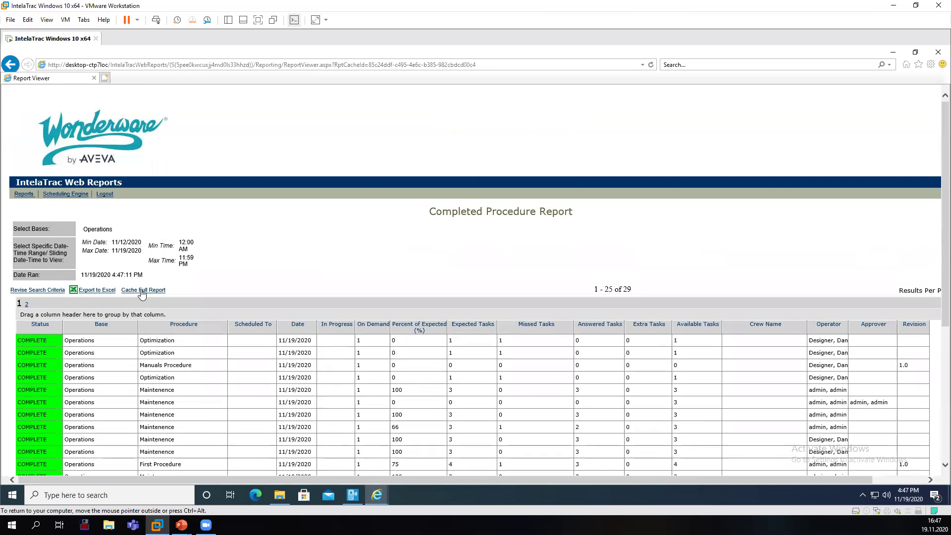
click(142, 292)
click(148, 301)
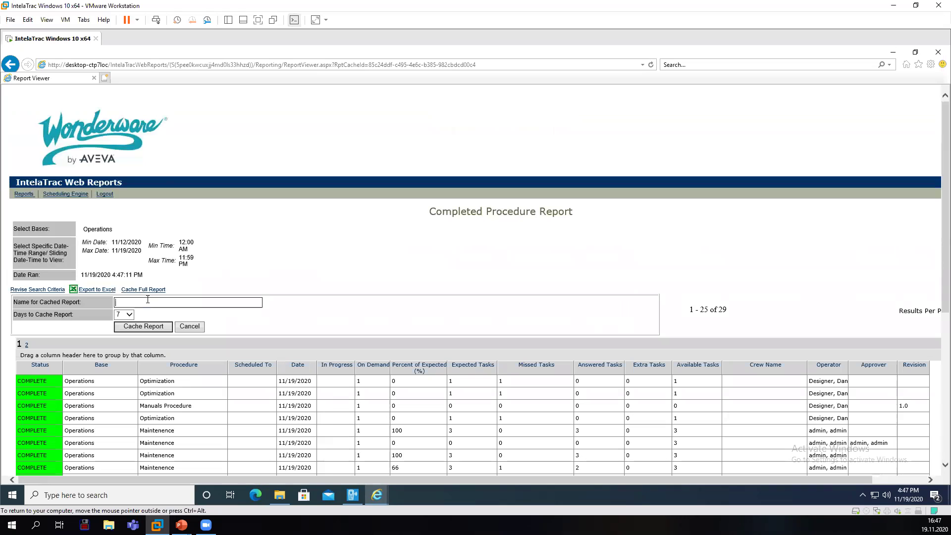
text(Report)
click(124, 315)
click(124, 321)
click(156, 327)
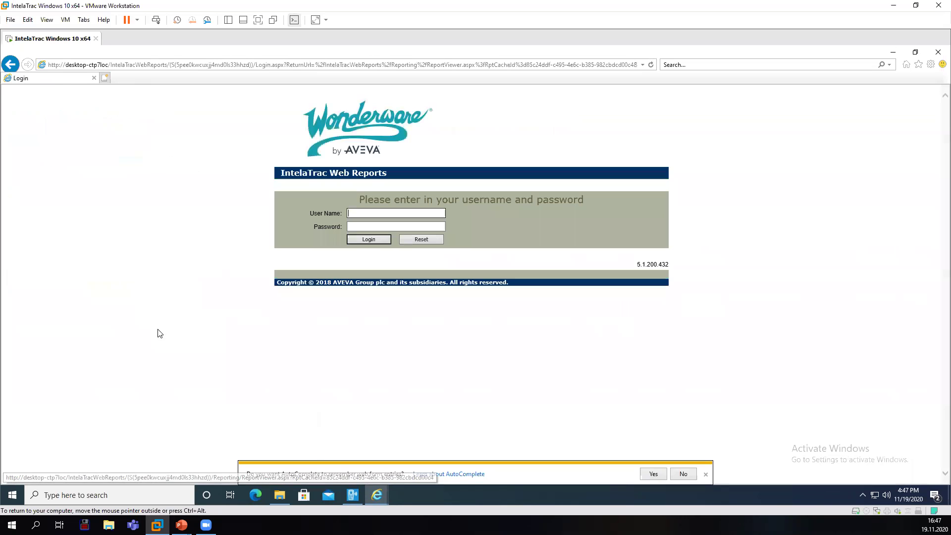
Sign back in to Web Reports as admin.
click(359, 213)
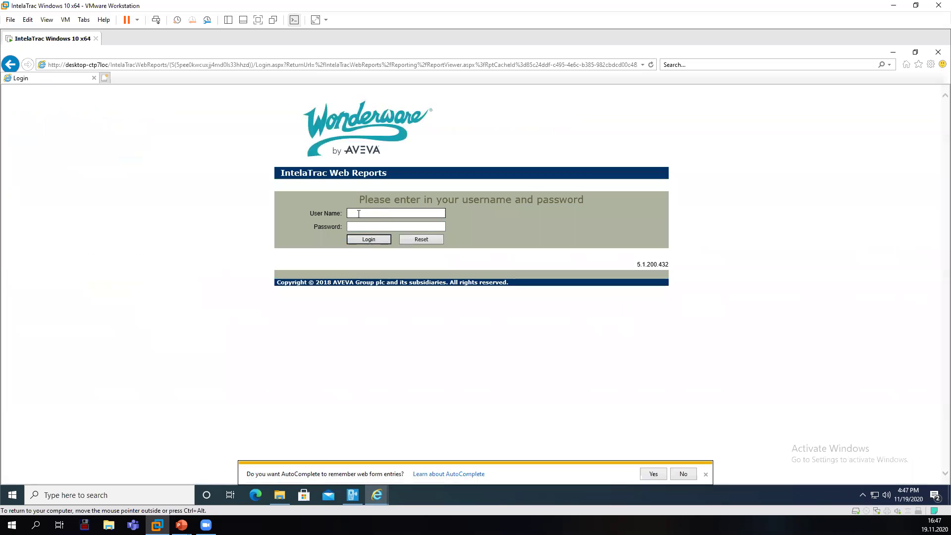
text(admin)
key(Tab)
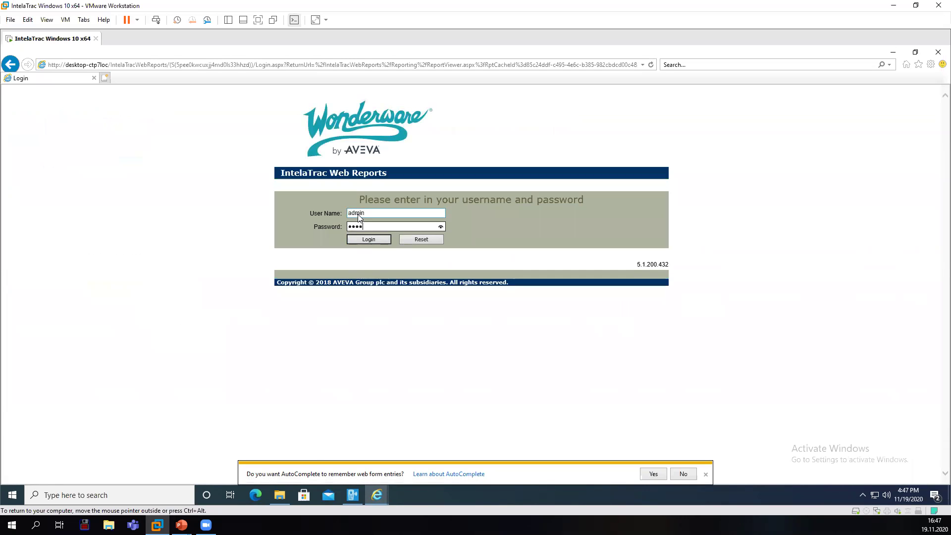
click(367, 238)
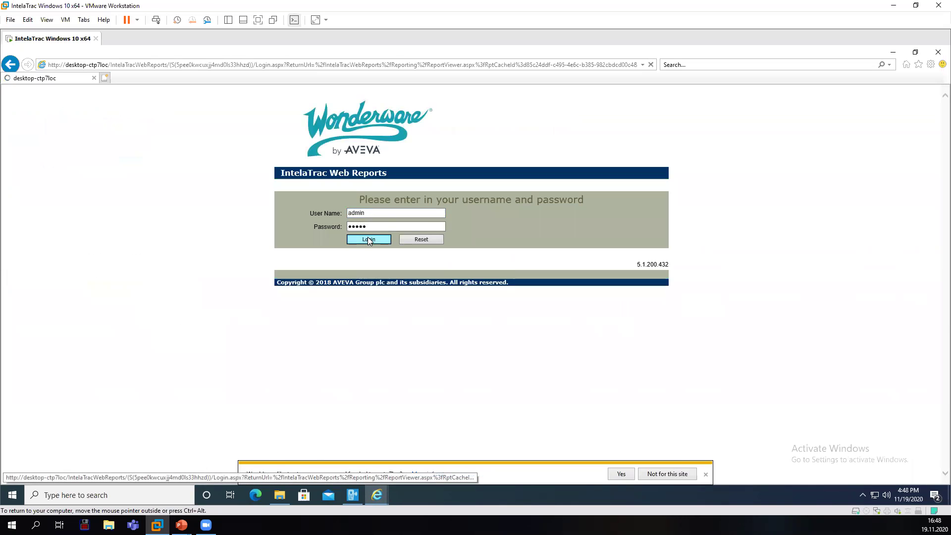
Cache the full report as 'repo' for 7 days and return to the reports list.
click(158, 290)
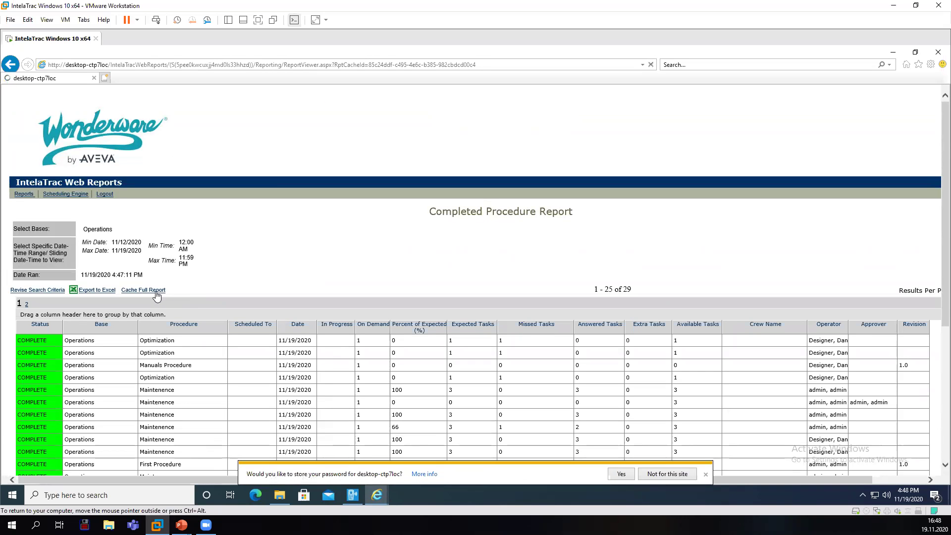
click(160, 302)
text(report)
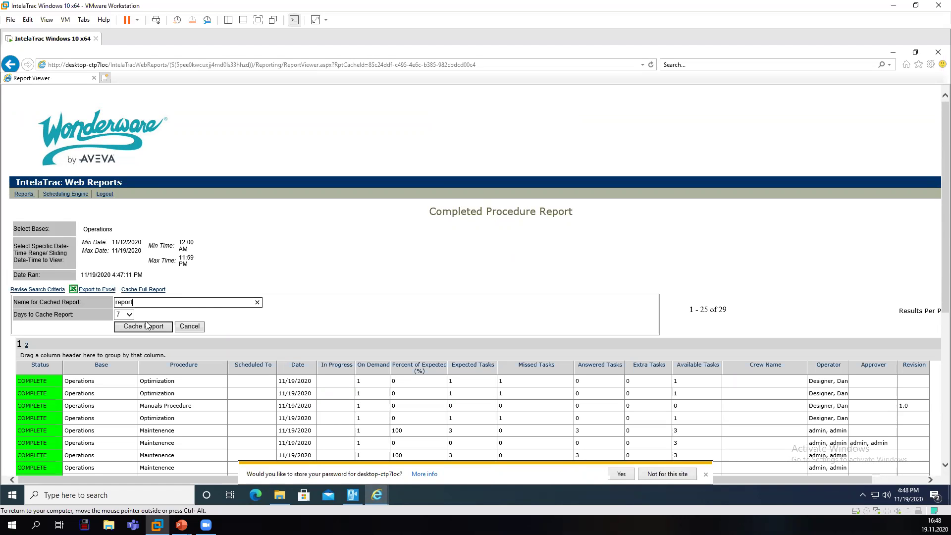
click(144, 326)
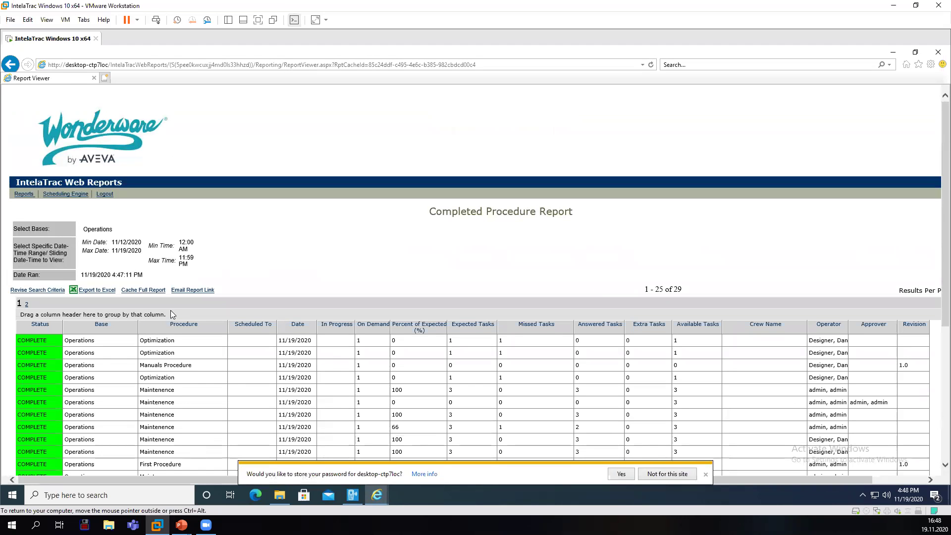
scroll(218, 270, down, 5)
scroll(218, 270, up, 5)
click(27, 196)
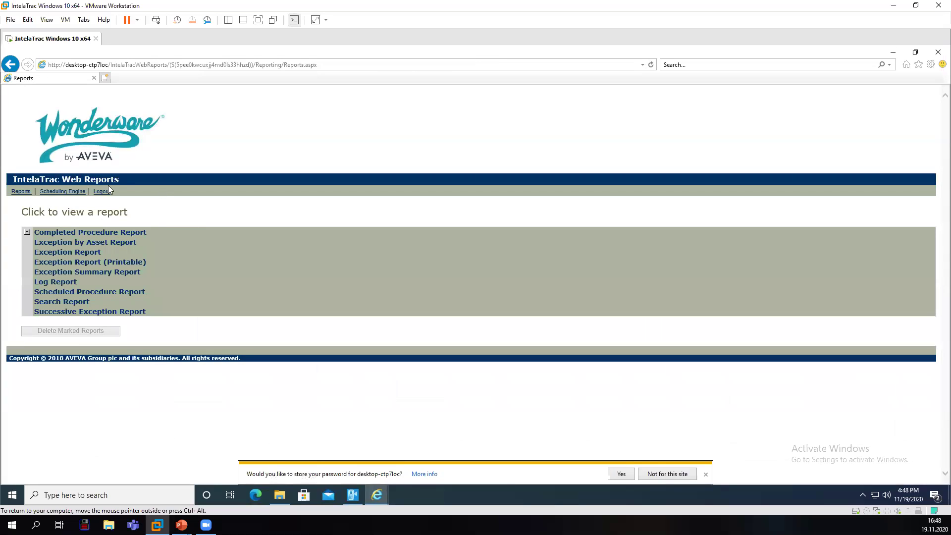